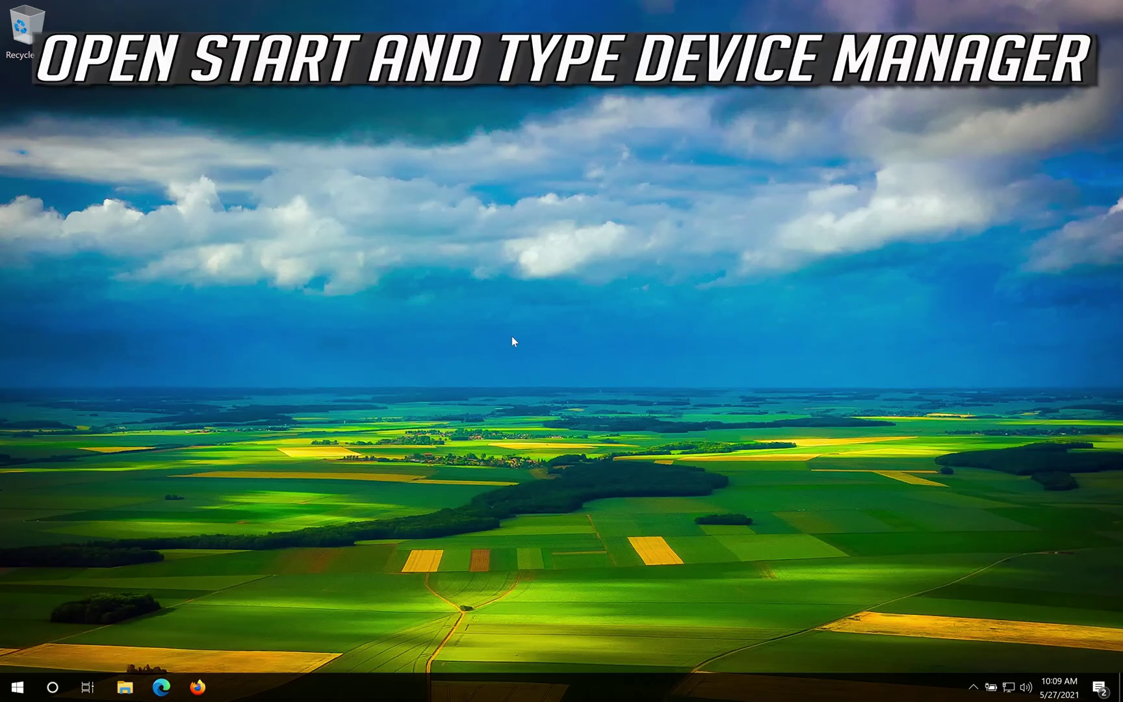
# Search Start for 'device manager' and launch the Device Manager best match
pyautogui.click(17, 690)
pyautogui.write('device ')
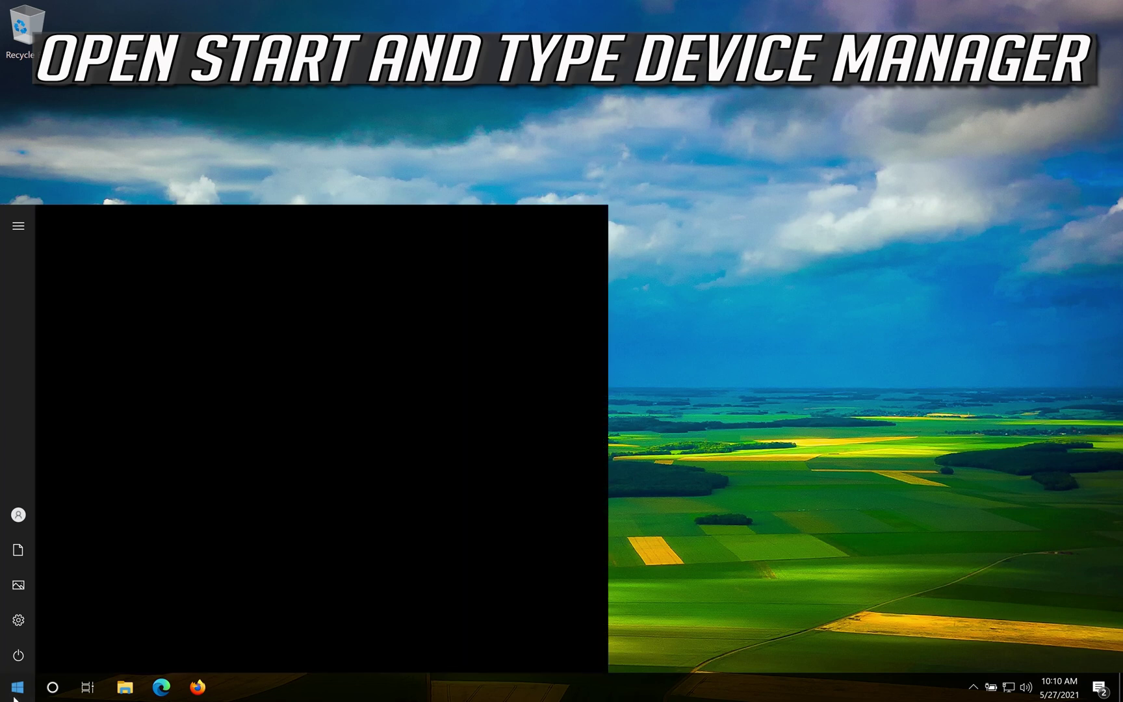
pyautogui.write('manager')
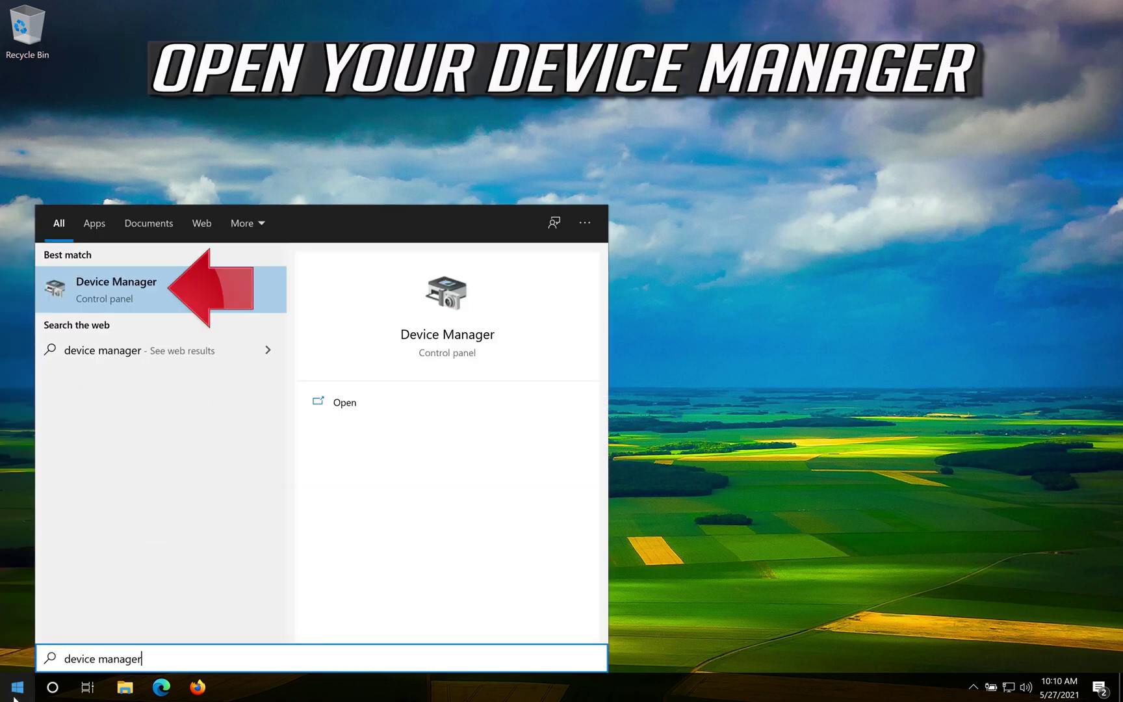
pyautogui.click(191, 286)
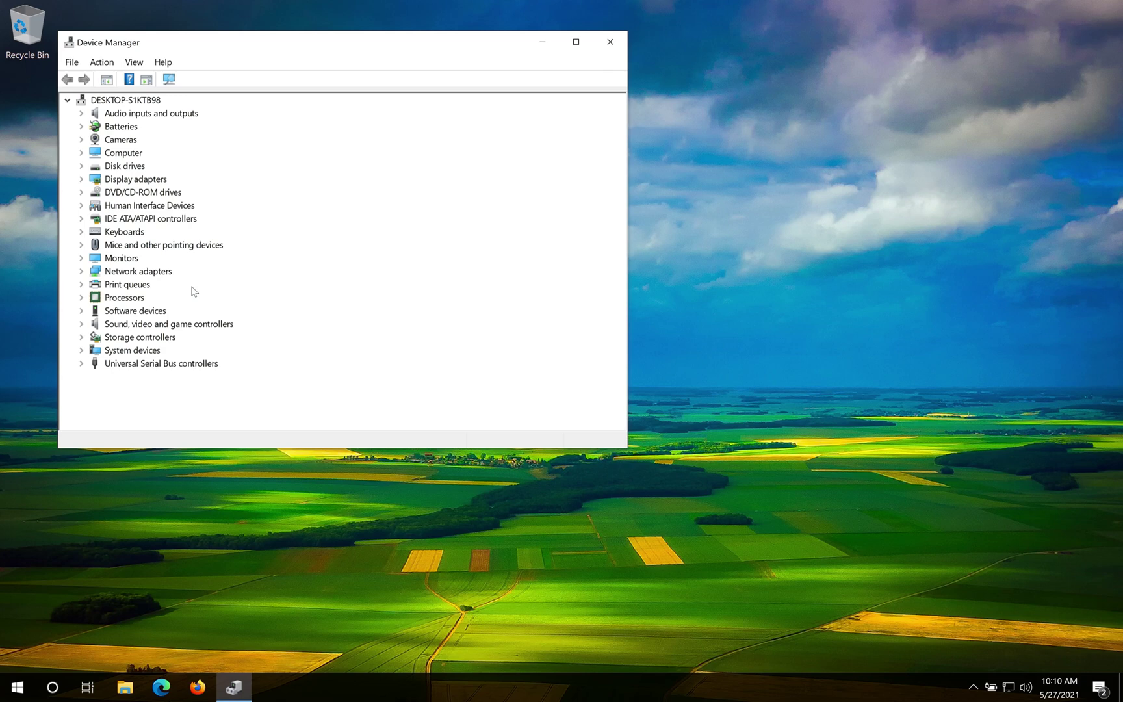
# Center Device Manager and open Properties of the VirtualBox Webcam - Integrated Webcam under Cameras
pyautogui.moveTo(270, 49); pyautogui.dragTo(530, 112)
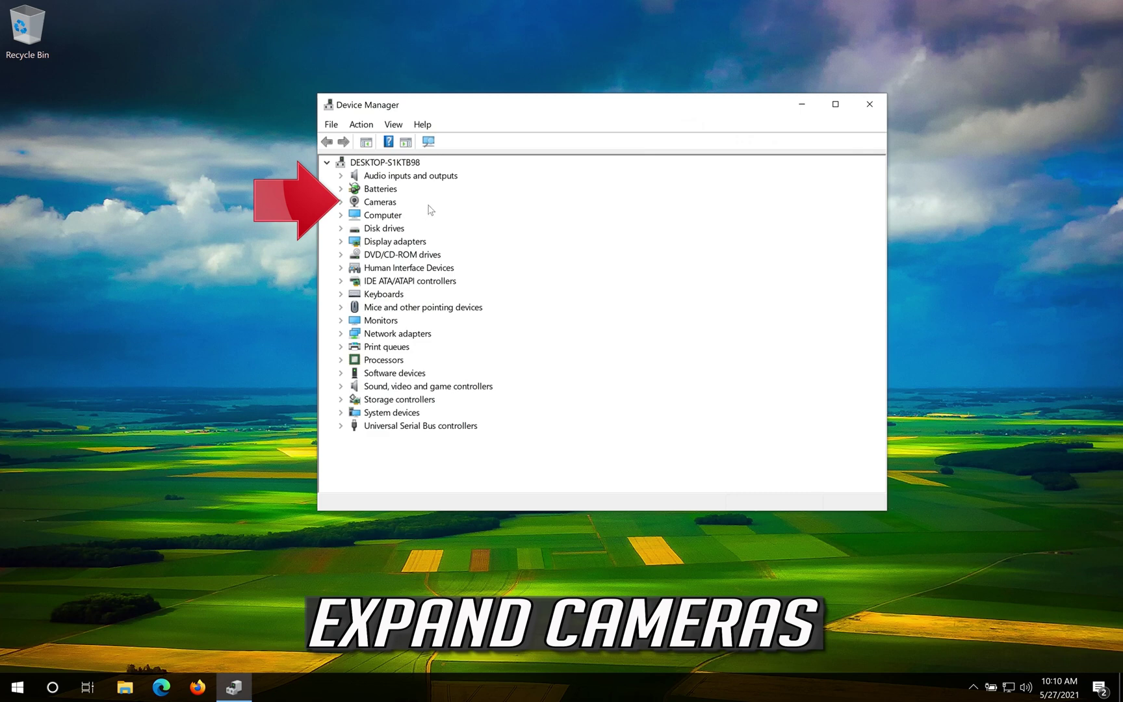
pyautogui.click(340, 202)
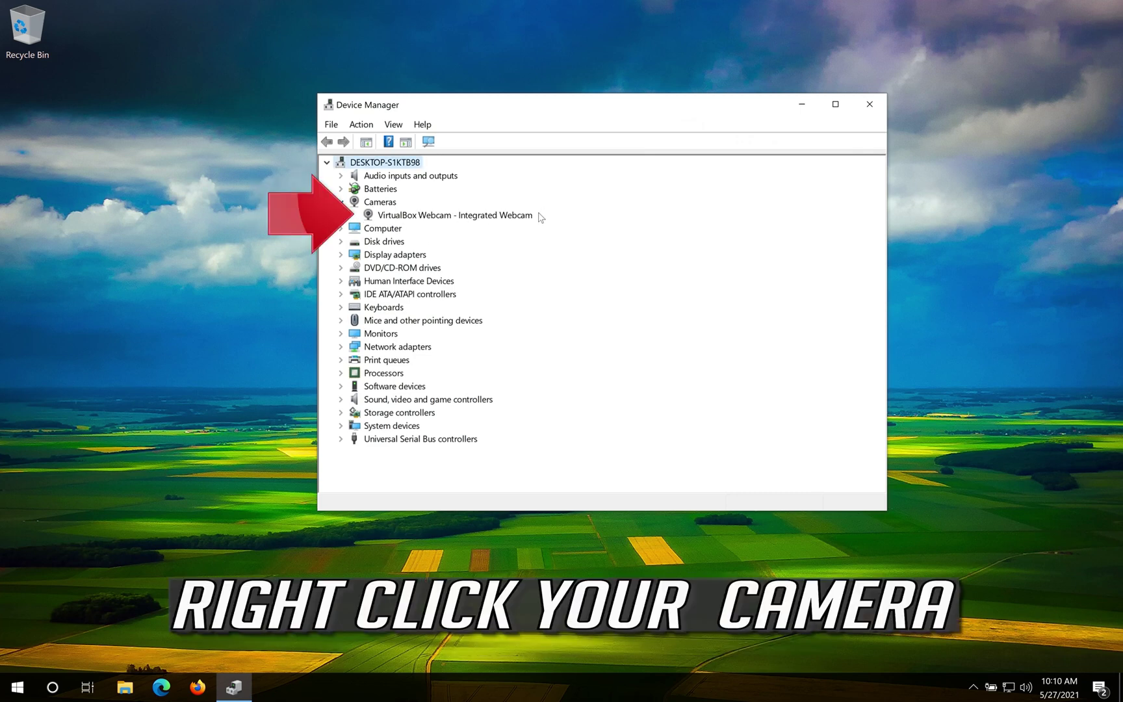
pyautogui.rightClick(472, 215)
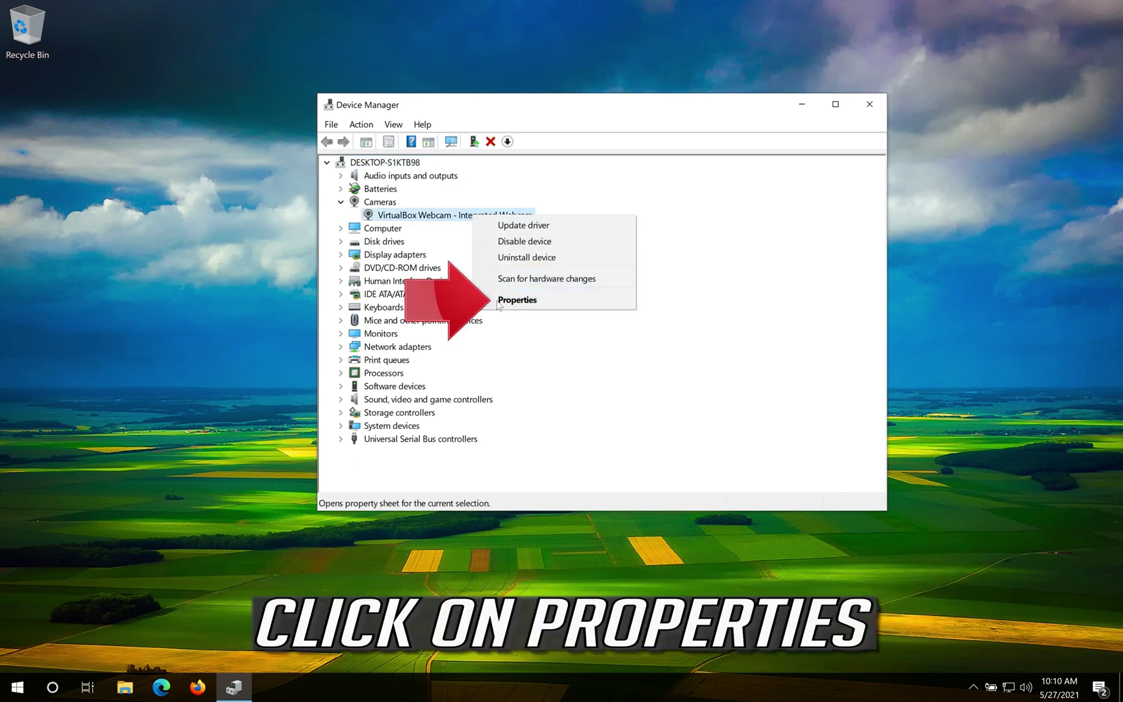
pyautogui.click(549, 300)
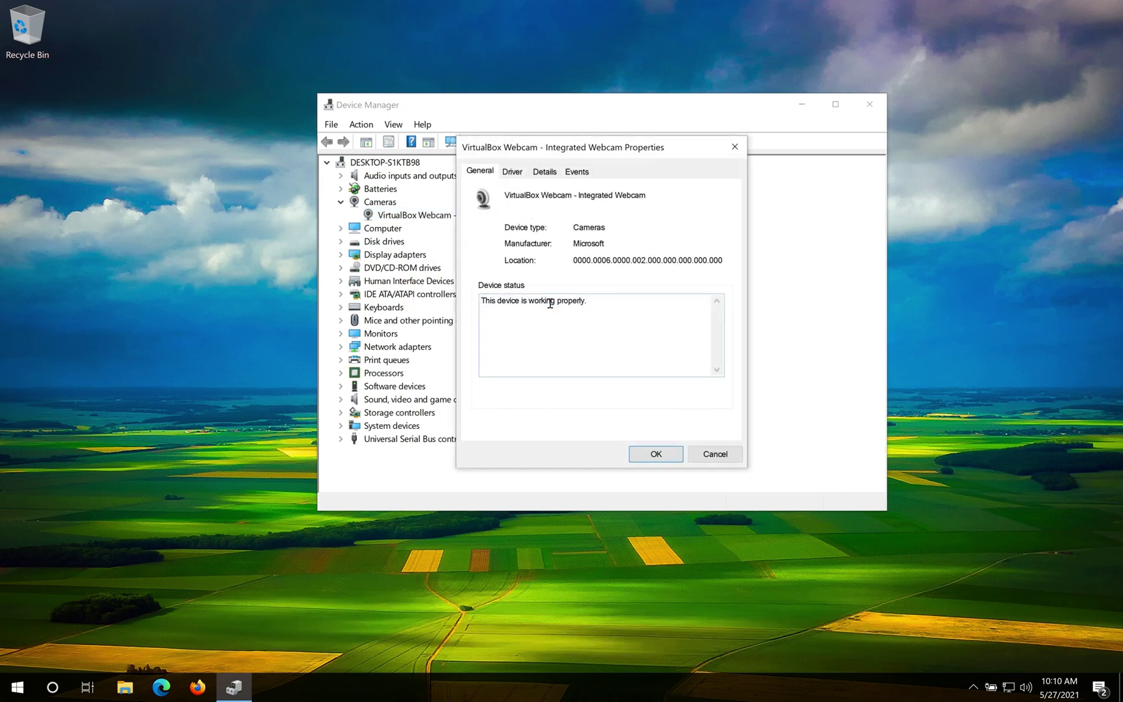
# Search automatically for a webcam driver, find the best one installed, then check Windows Update
pyautogui.click(522, 174)
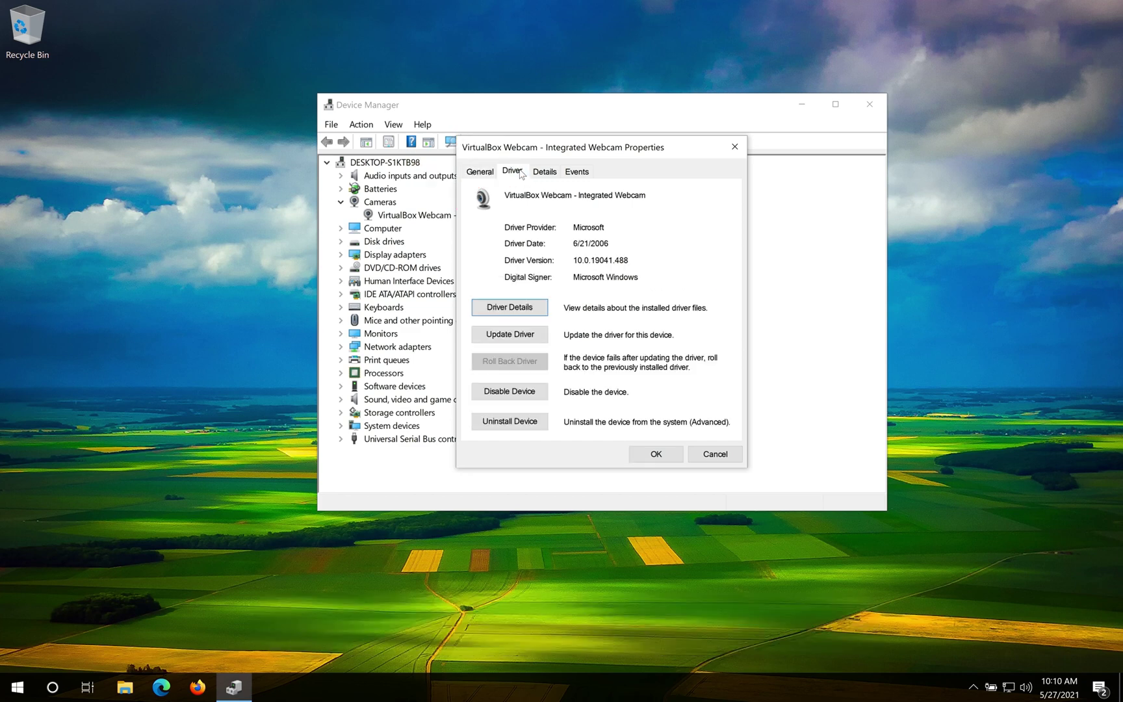
pyautogui.click(504, 335)
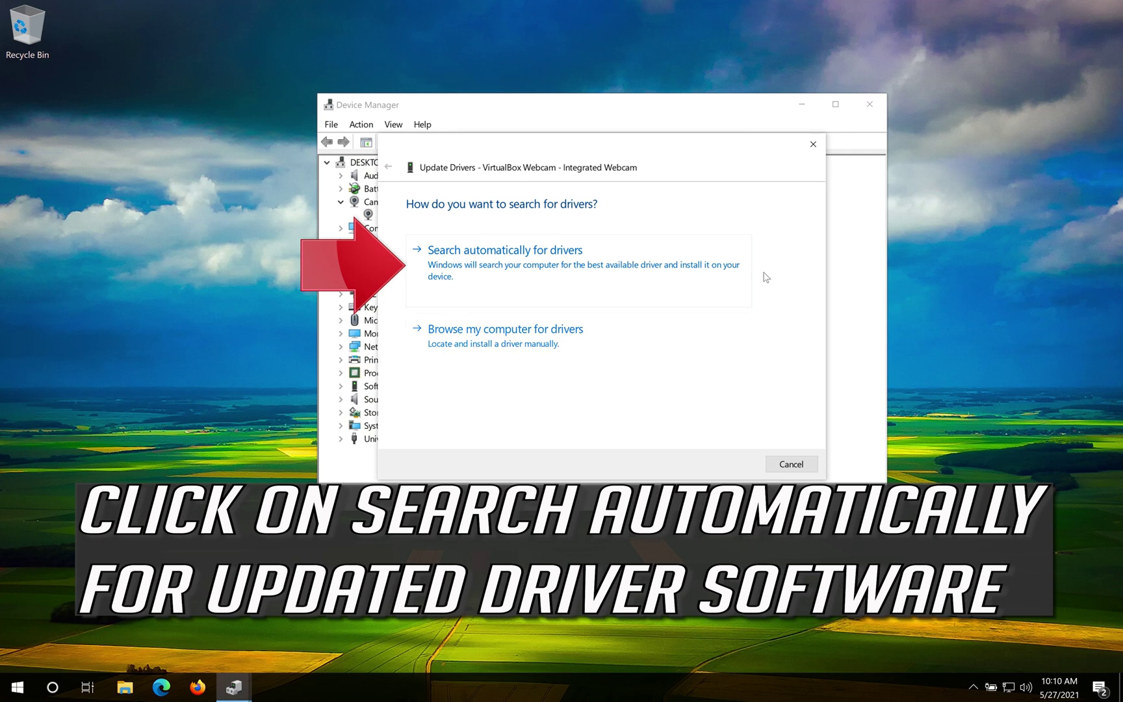
pyautogui.click(552, 280)
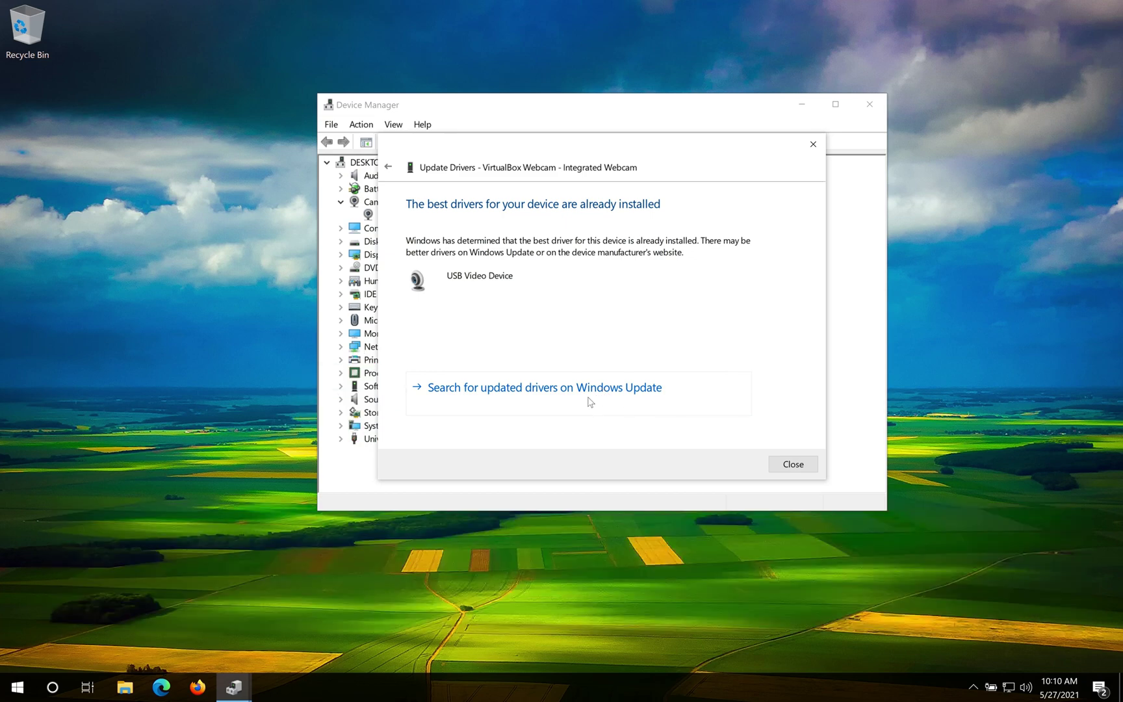
pyautogui.click(590, 401)
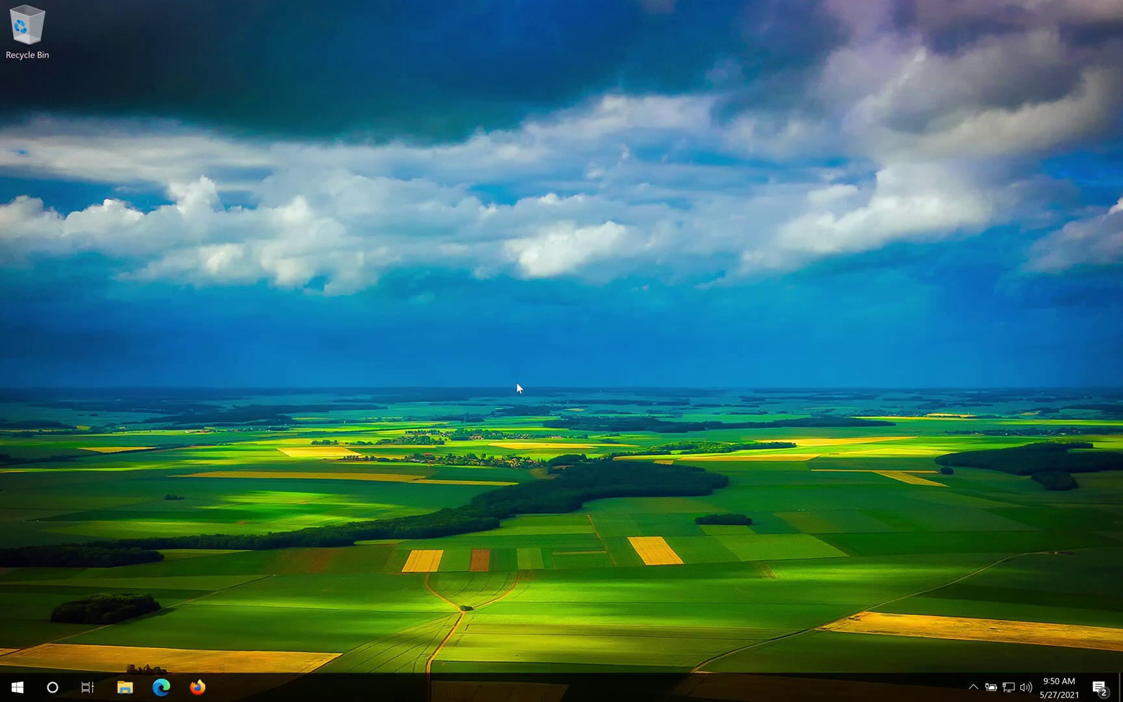
# Launch Windows Settings using the gear icon in the Start menu
pyautogui.click(11, 692)
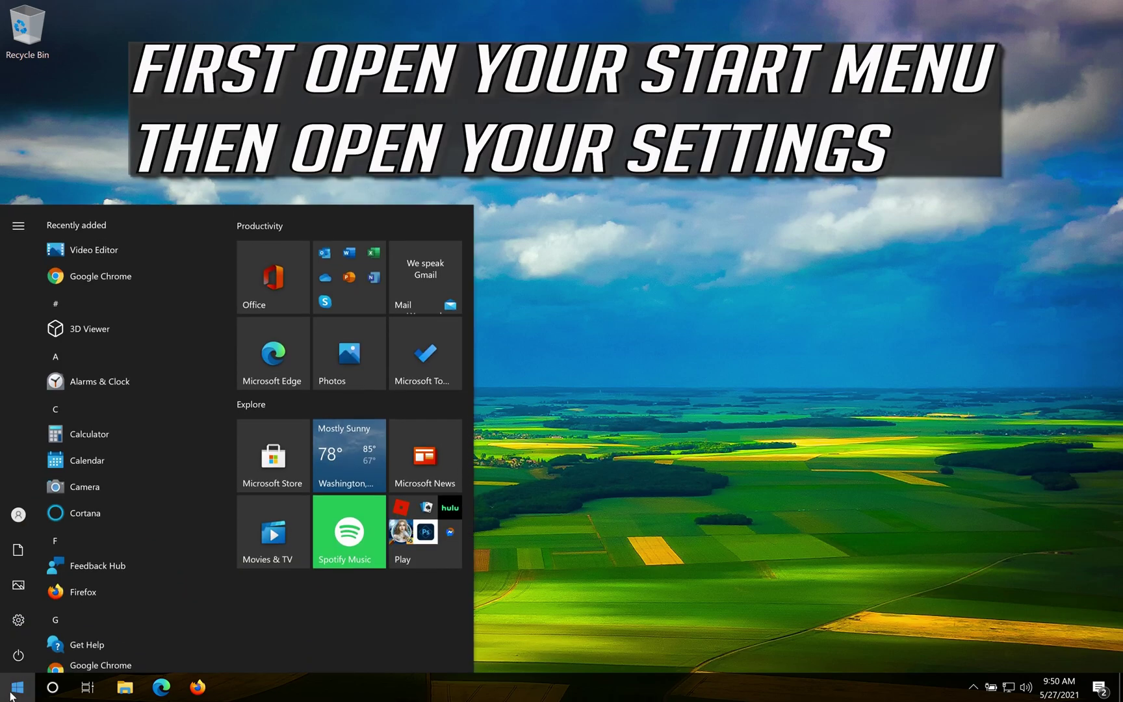
pyautogui.moveTo(30, 626)
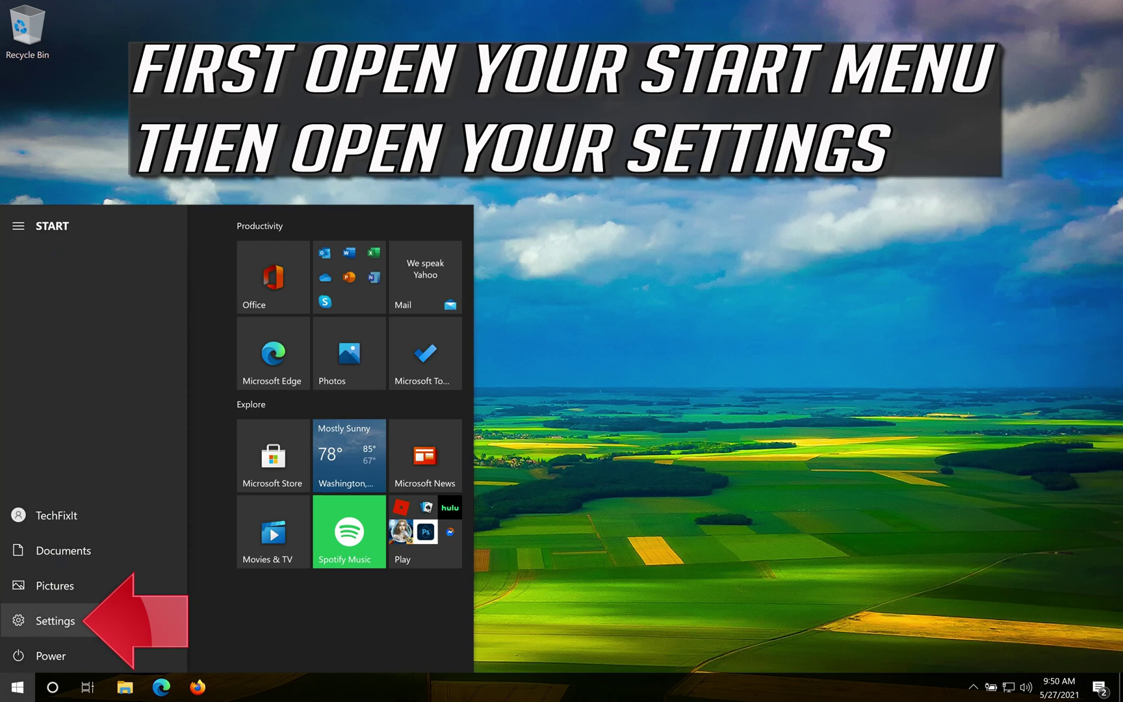
pyautogui.click(127, 617)
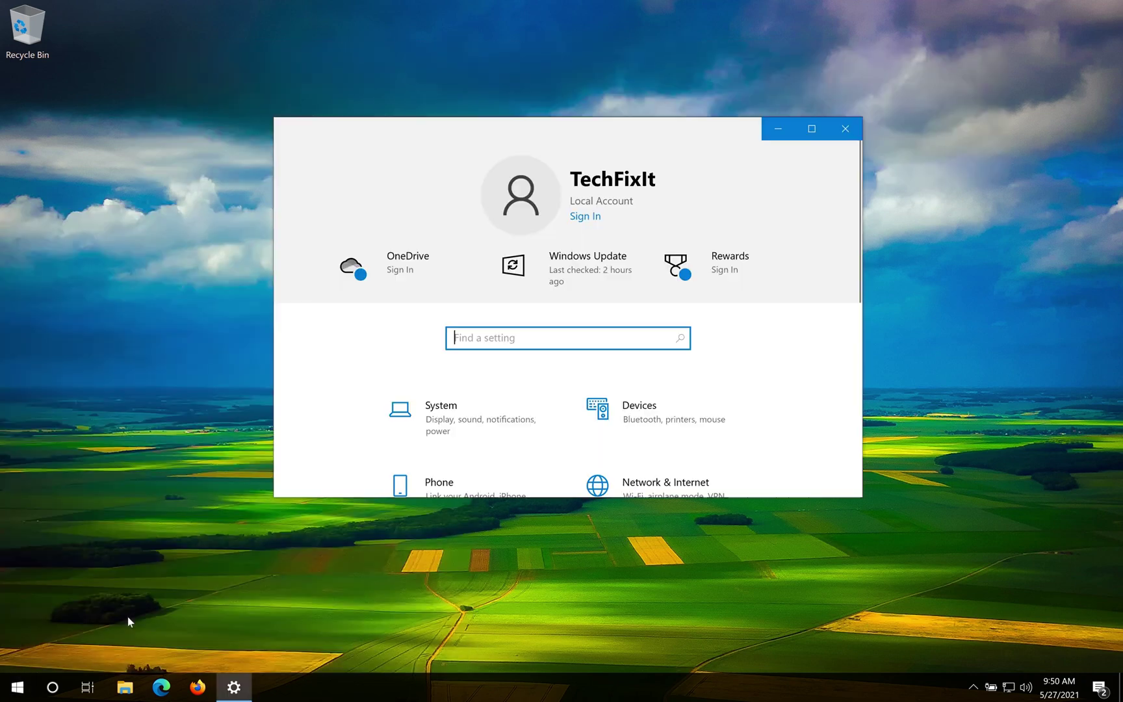
# Go to Privacy in Settings and select its Camera page
pyautogui.scroll(-4, 647, 413)
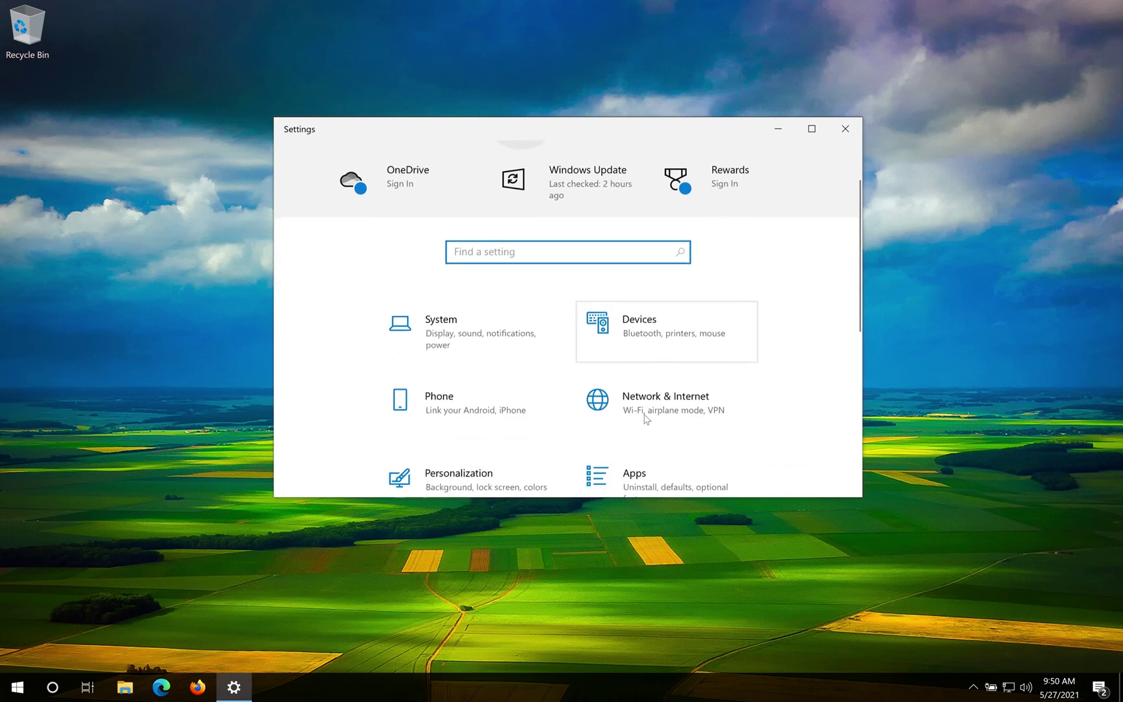
pyautogui.scroll(-5, 645, 416)
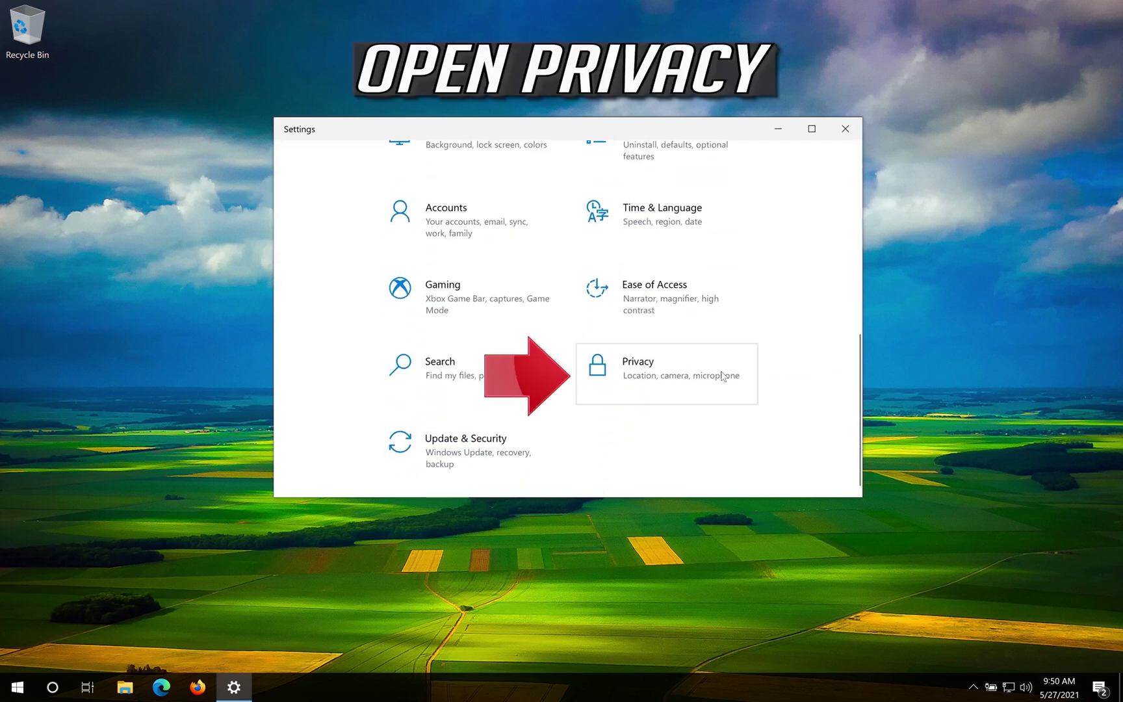
pyautogui.click(711, 387)
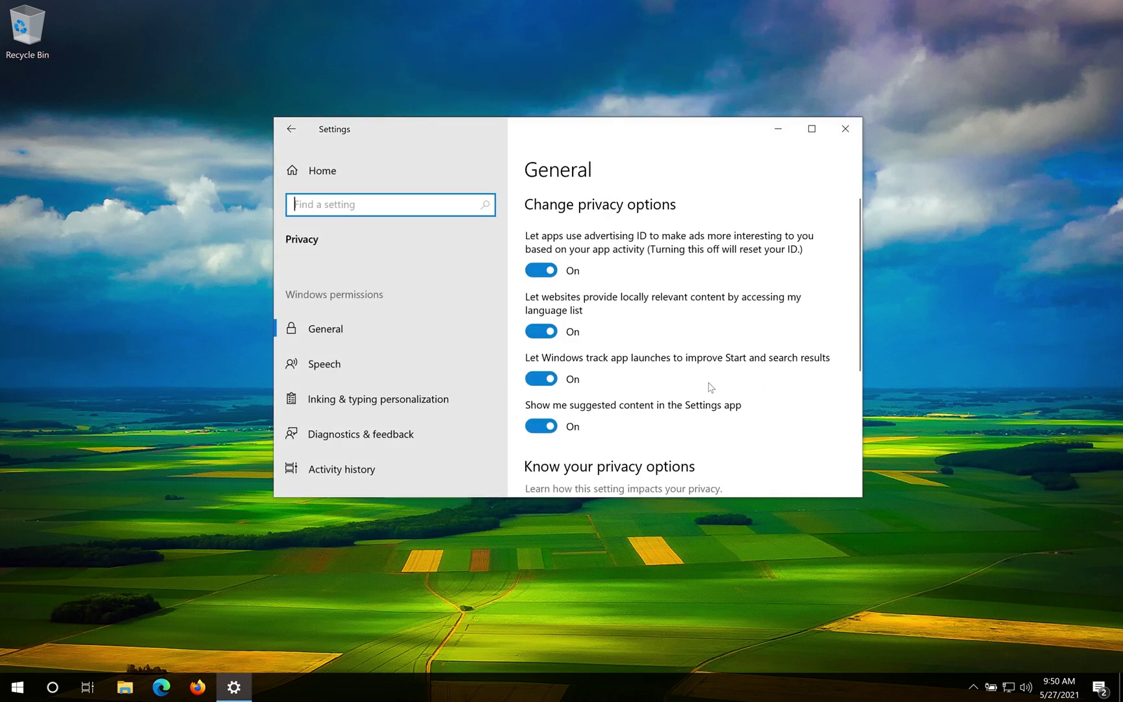
pyautogui.scroll(-3, 380, 352)
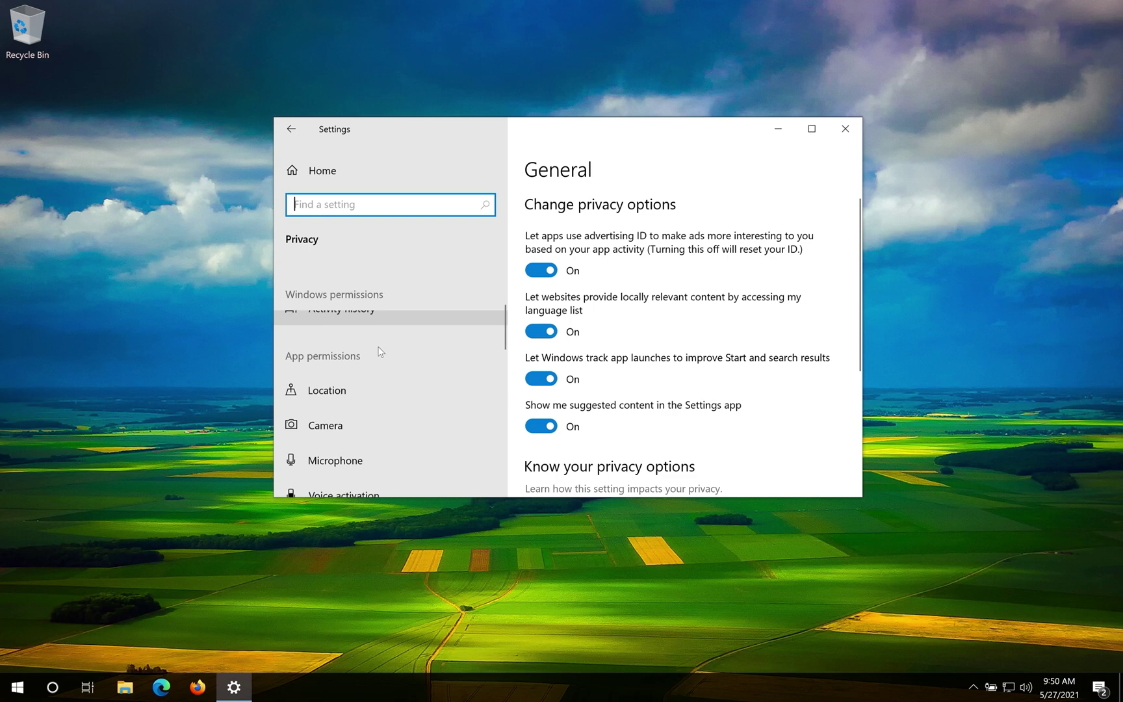
pyautogui.scroll(-2, 380, 354)
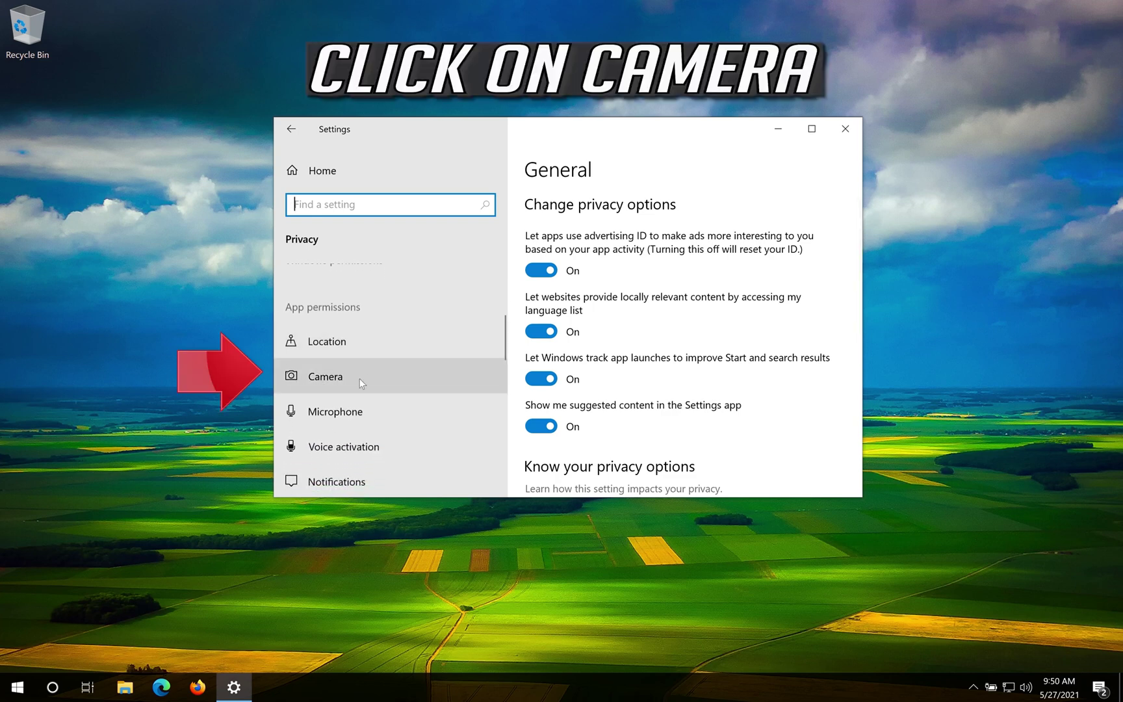
pyautogui.click(411, 373)
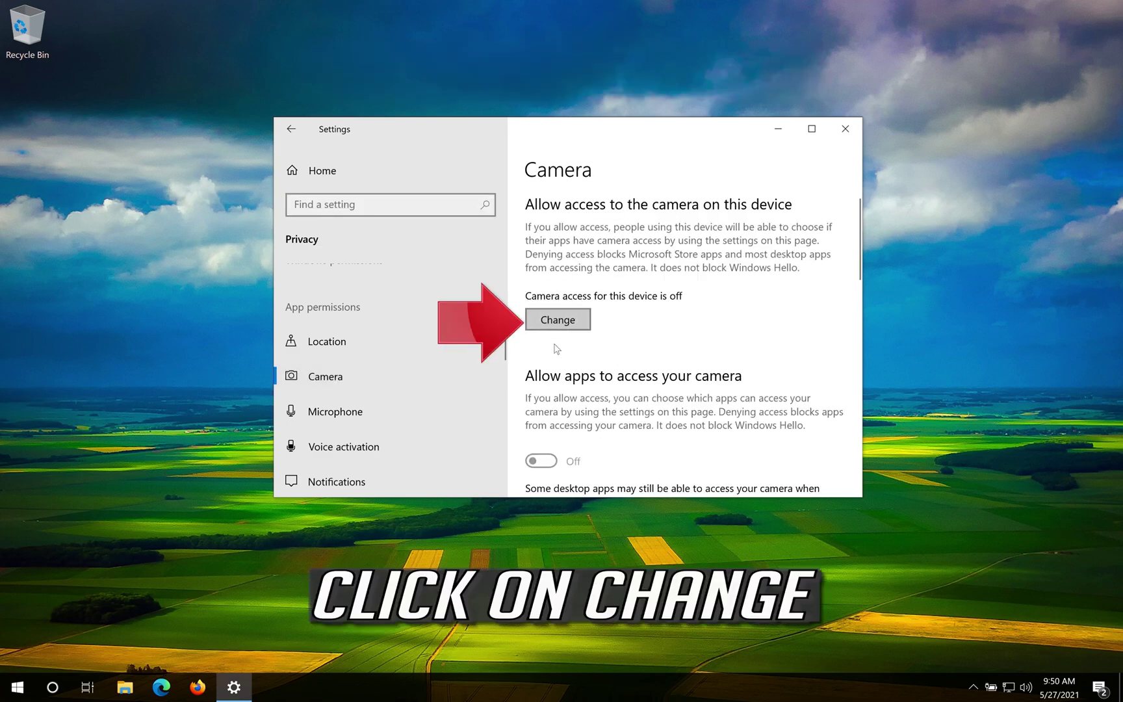
# Switch camera access for this device from Off to On
pyautogui.click(564, 323)
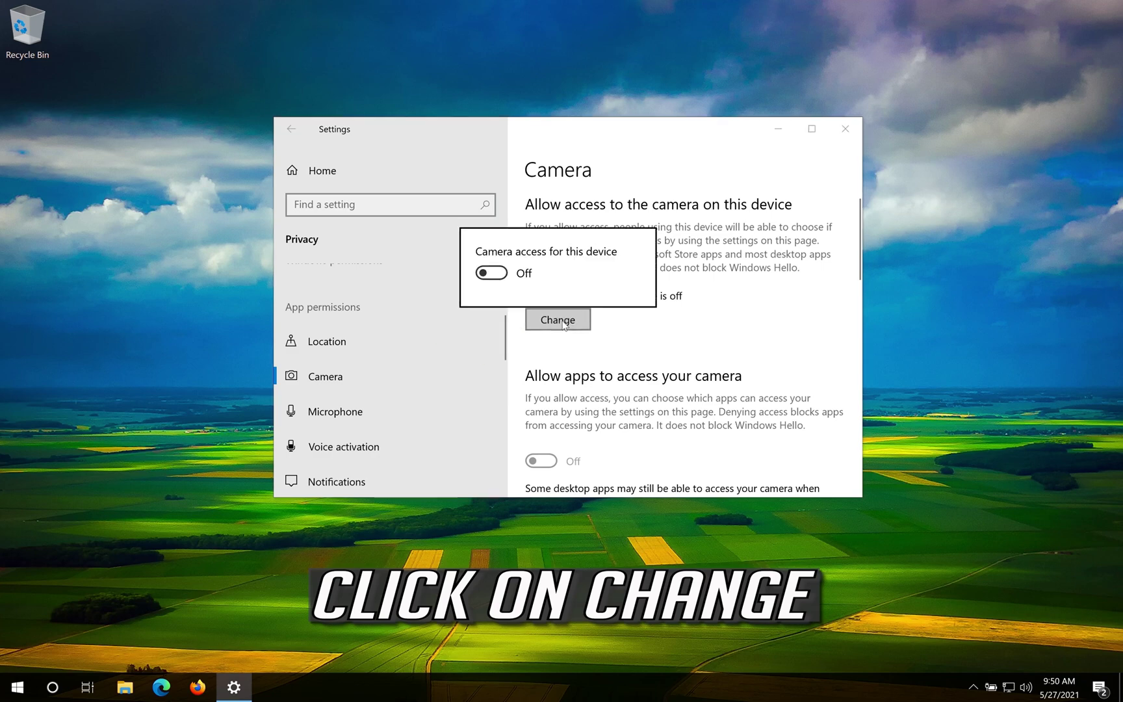
pyautogui.click(499, 276)
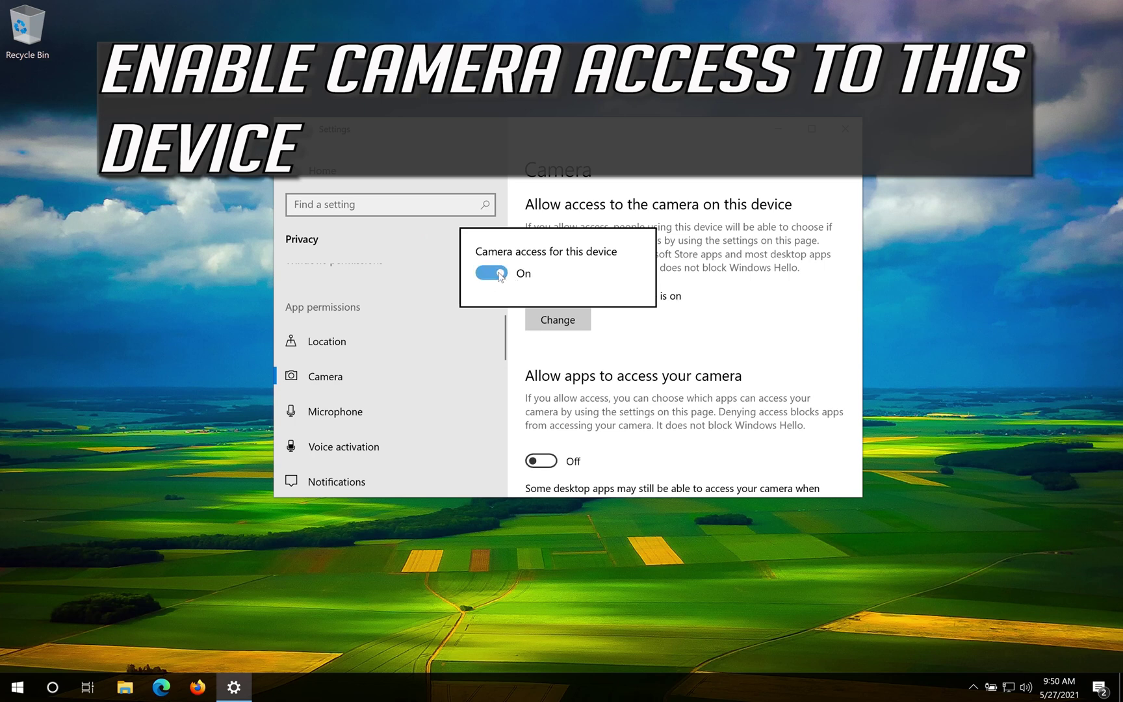
pyautogui.click(729, 297)
pyautogui.scroll(-2, 738, 315)
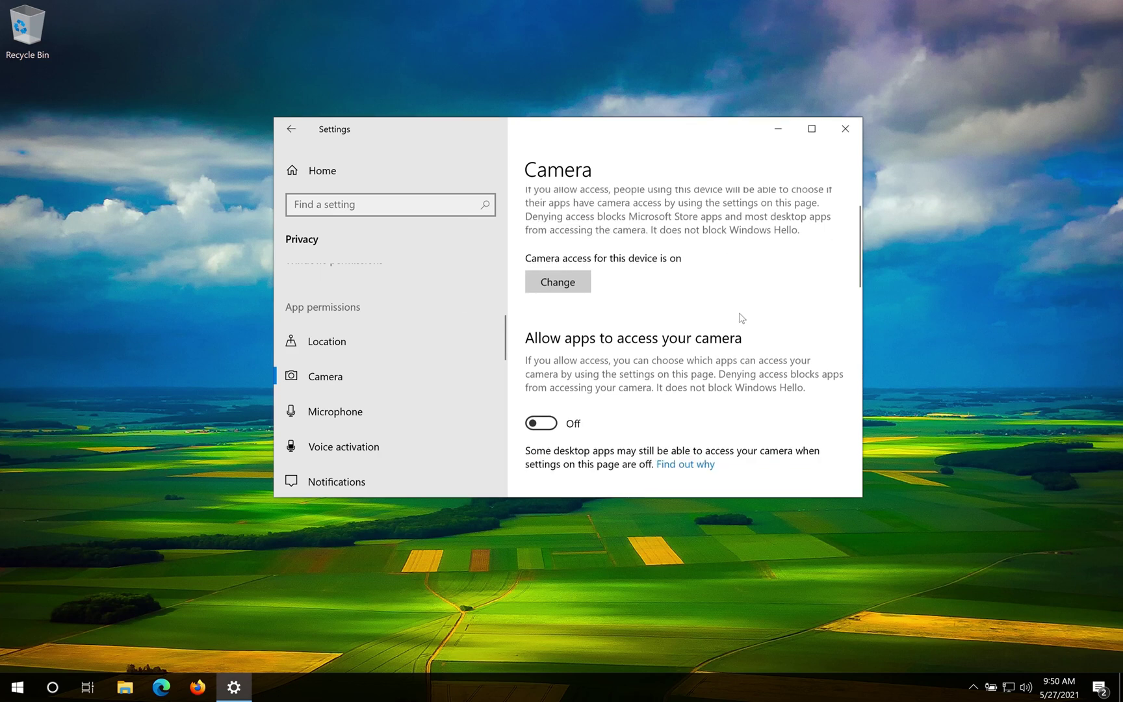
pyautogui.scroll(-2, 741, 323)
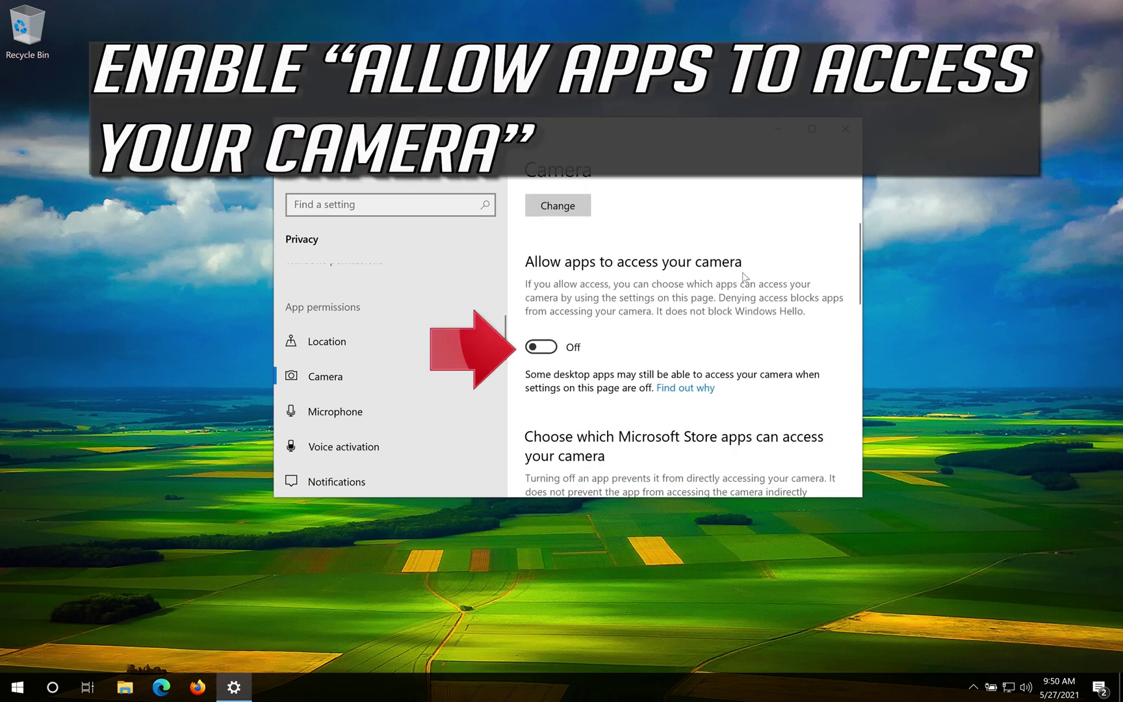
# Turn on 'Allow apps to access your camera', review the app list, and close Settings
pyautogui.click(544, 347)
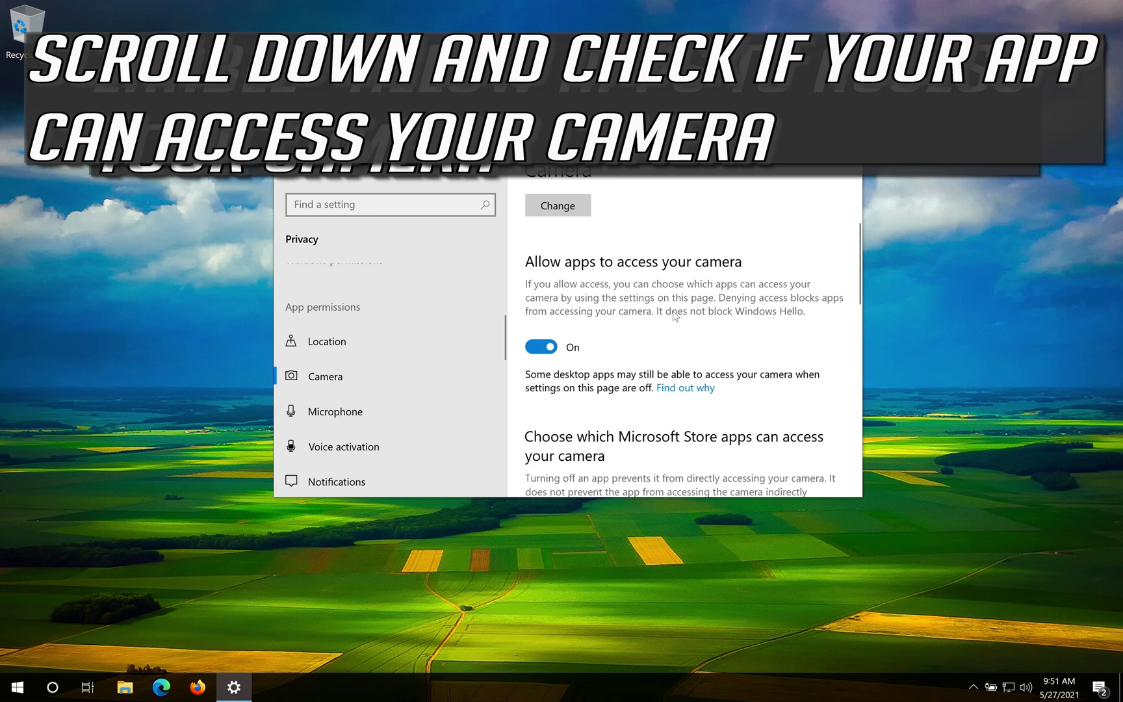
pyautogui.scroll(-5, 704, 310)
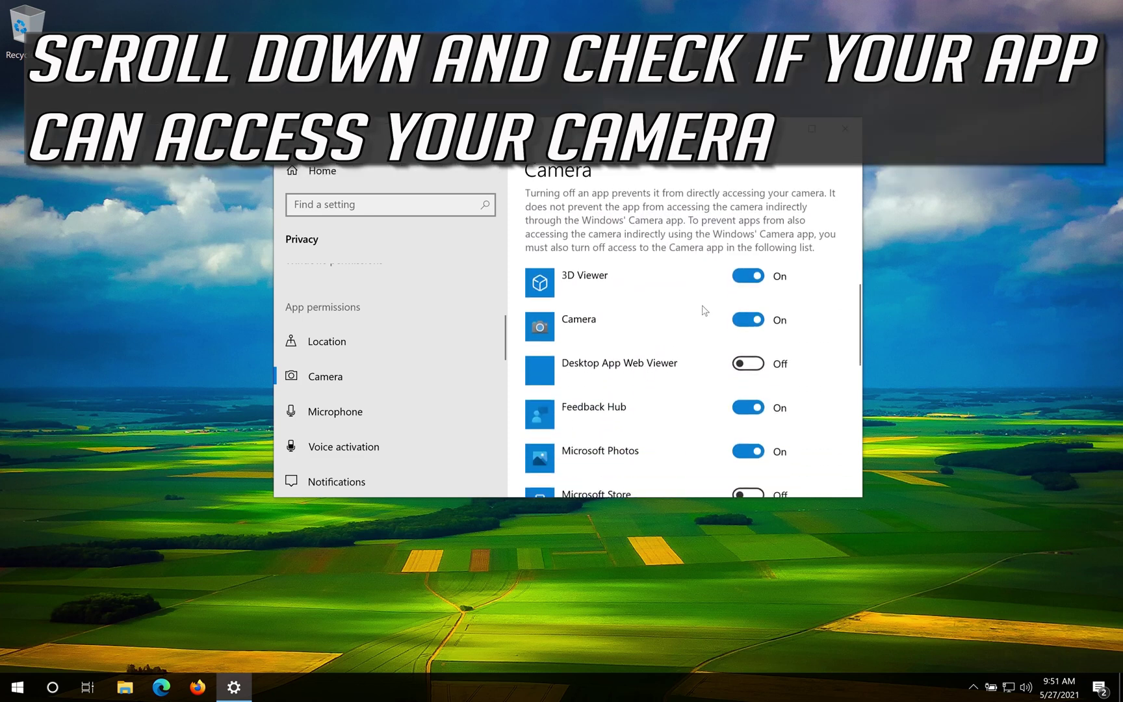
pyautogui.scroll(-1, 704, 310)
pyautogui.scroll(-1, 632, 406)
pyautogui.scroll(-1, 632, 406)
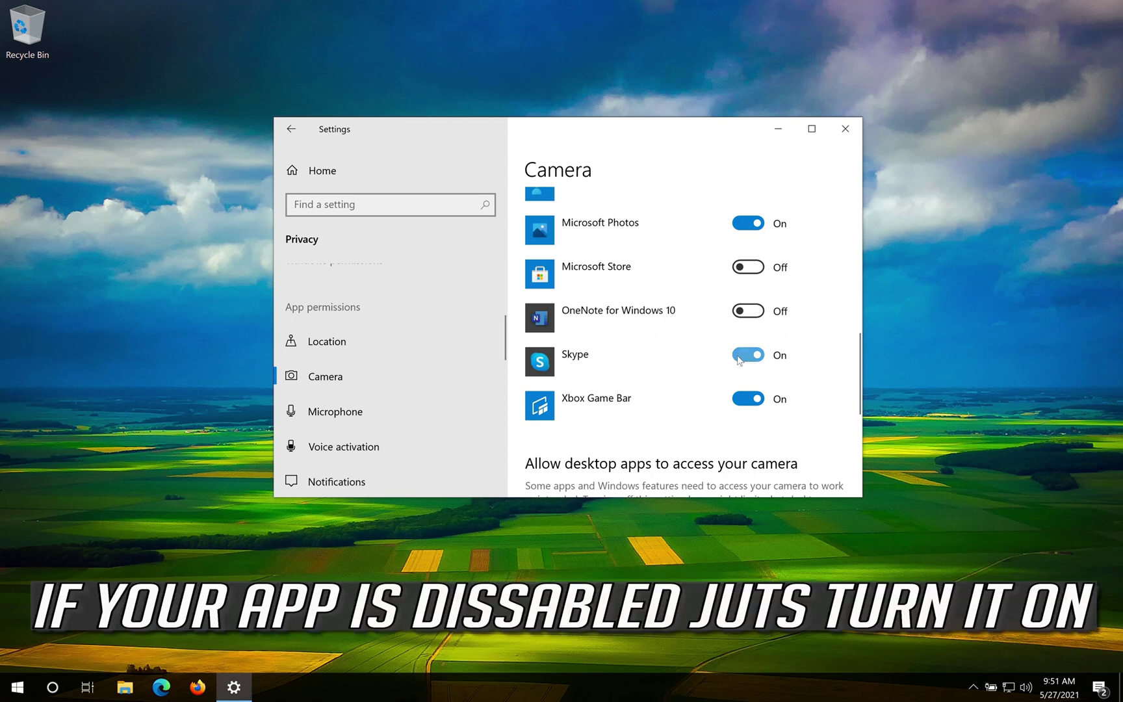
pyautogui.scroll(-2, 738, 361)
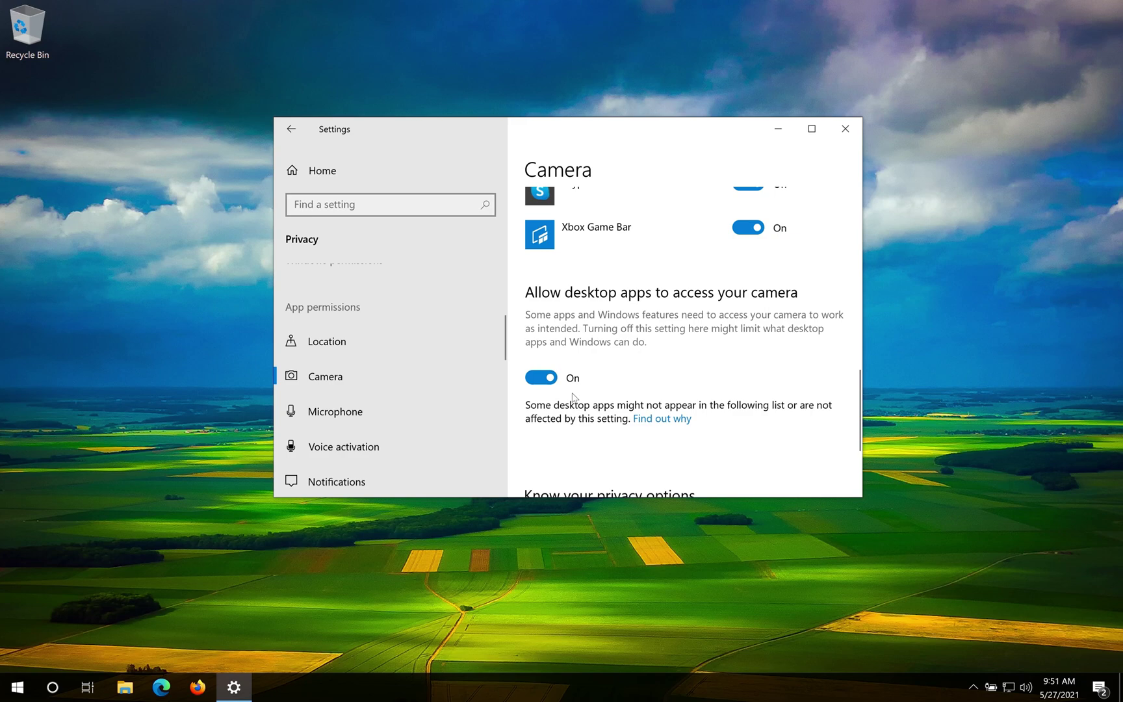
pyautogui.click(849, 135)
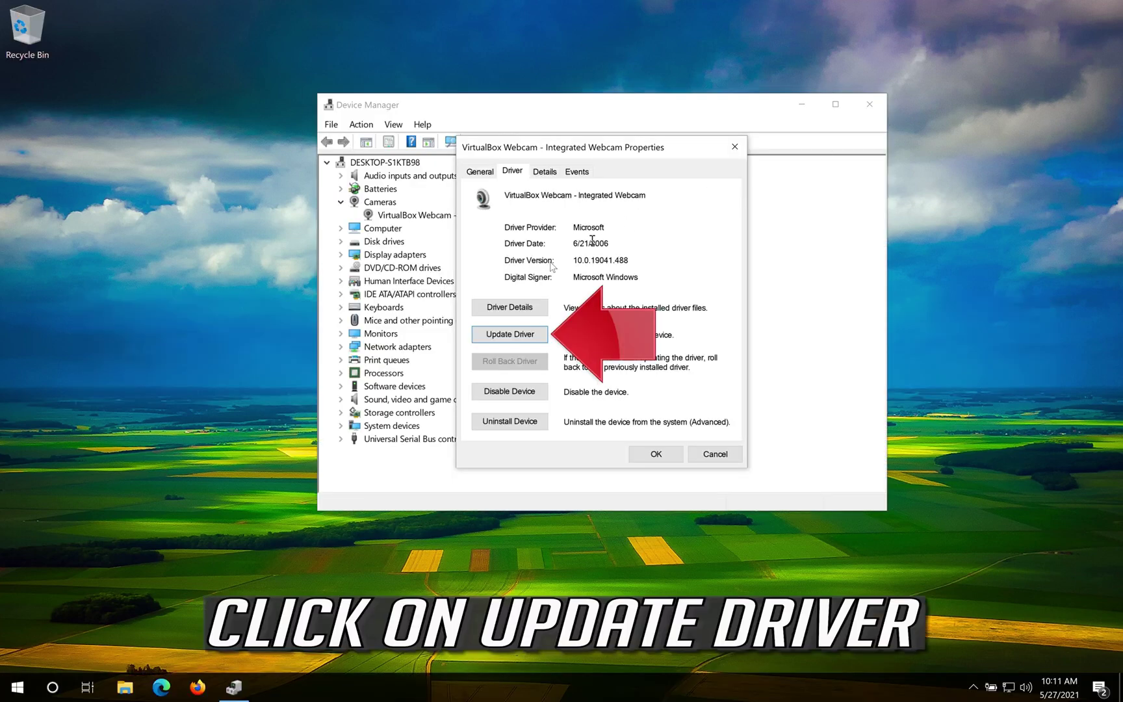
# Install the USB Video Device driver for the webcam, picked from the computer's driver list
pyautogui.click(517, 335)
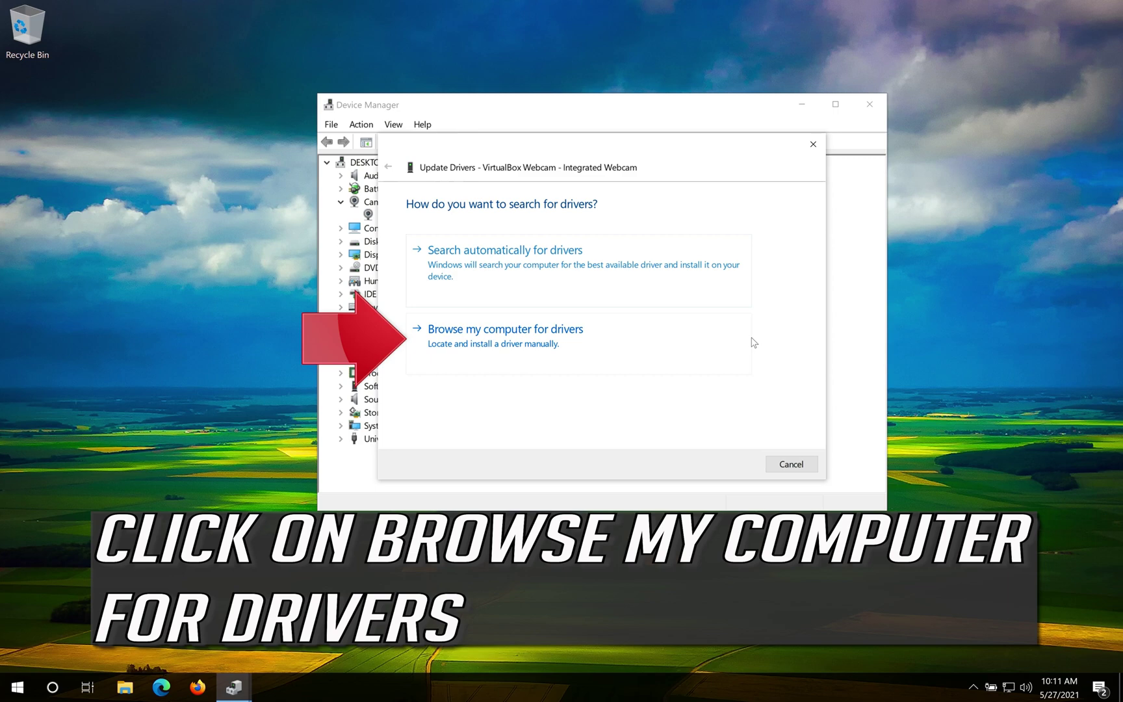
pyautogui.click(510, 366)
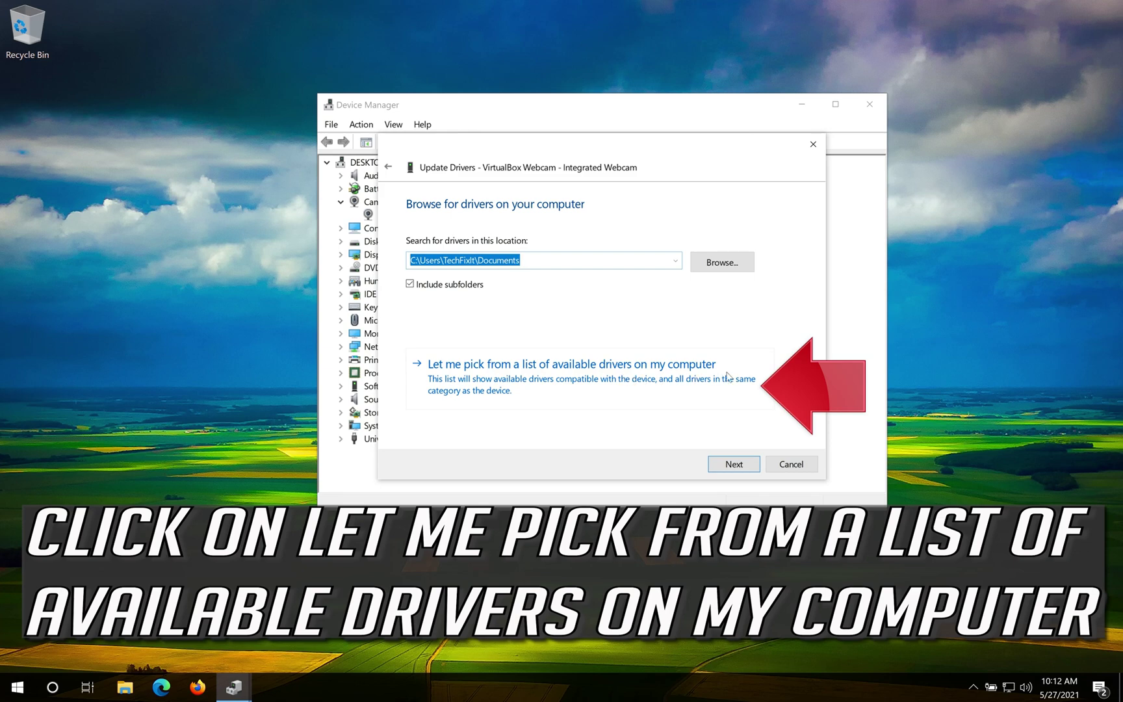
pyautogui.click(511, 377)
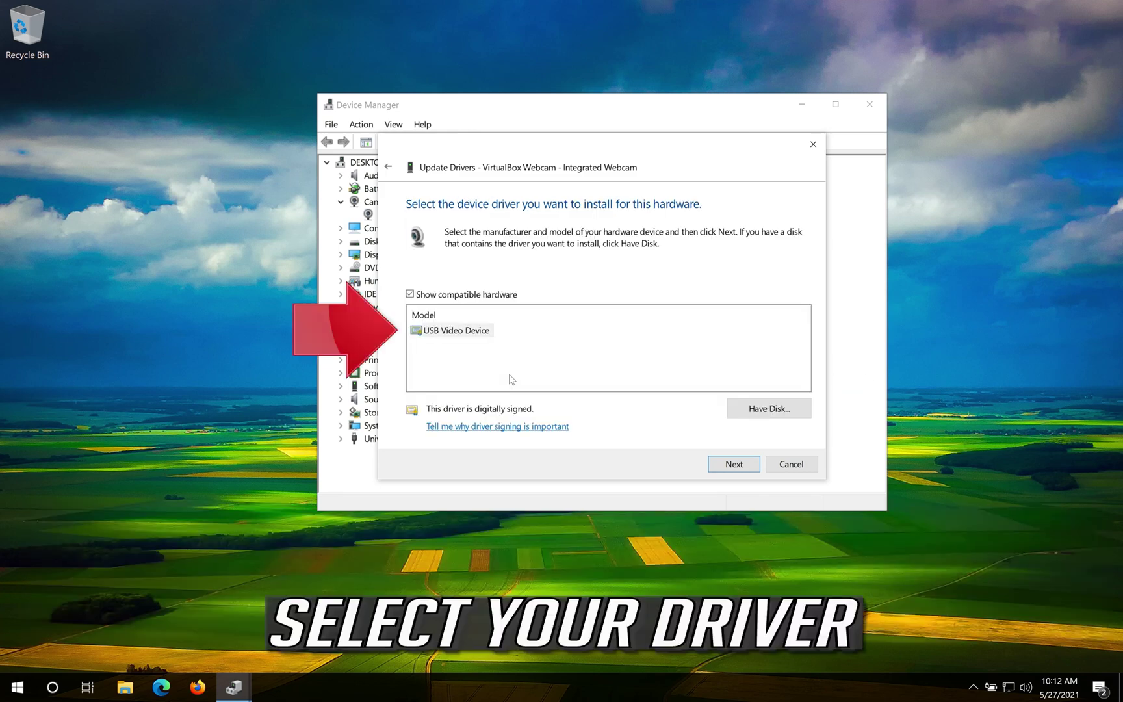
pyautogui.click(436, 332)
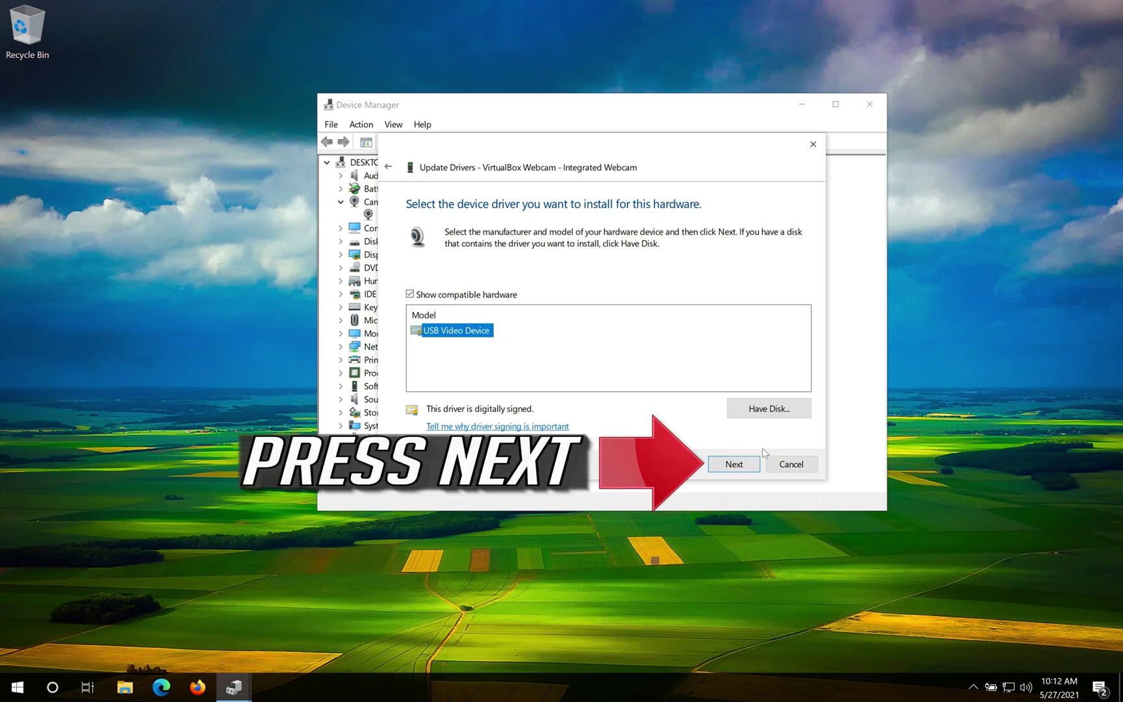
pyautogui.click(732, 465)
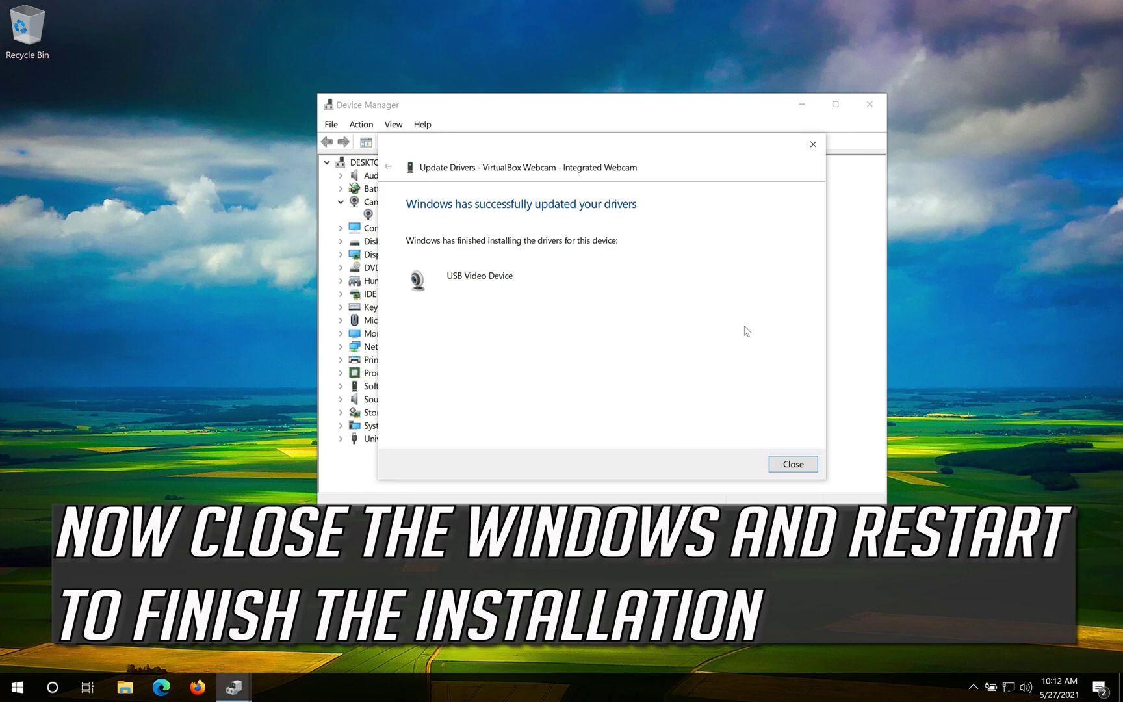
# Close the driver dialogs and Device Manager, then choose Restart from Start's power menu
pyautogui.click(797, 463)
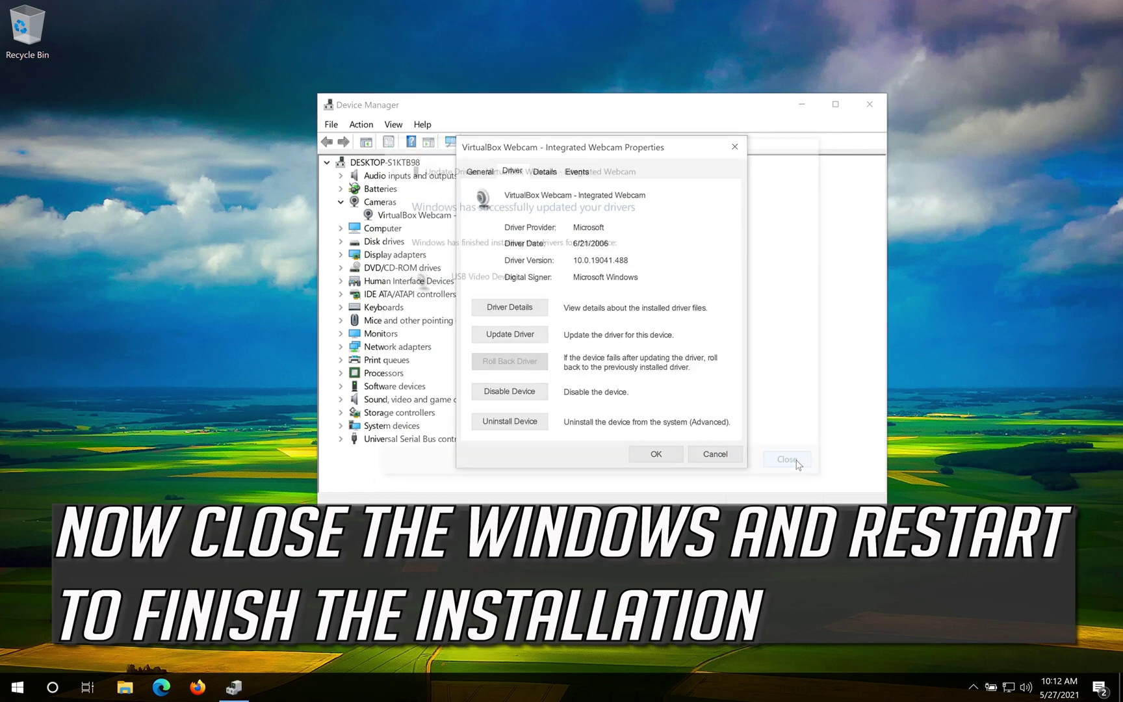
pyautogui.click(660, 456)
pyautogui.click(869, 108)
pyautogui.click(16, 686)
pyautogui.click(18, 654)
pyautogui.click(43, 618)
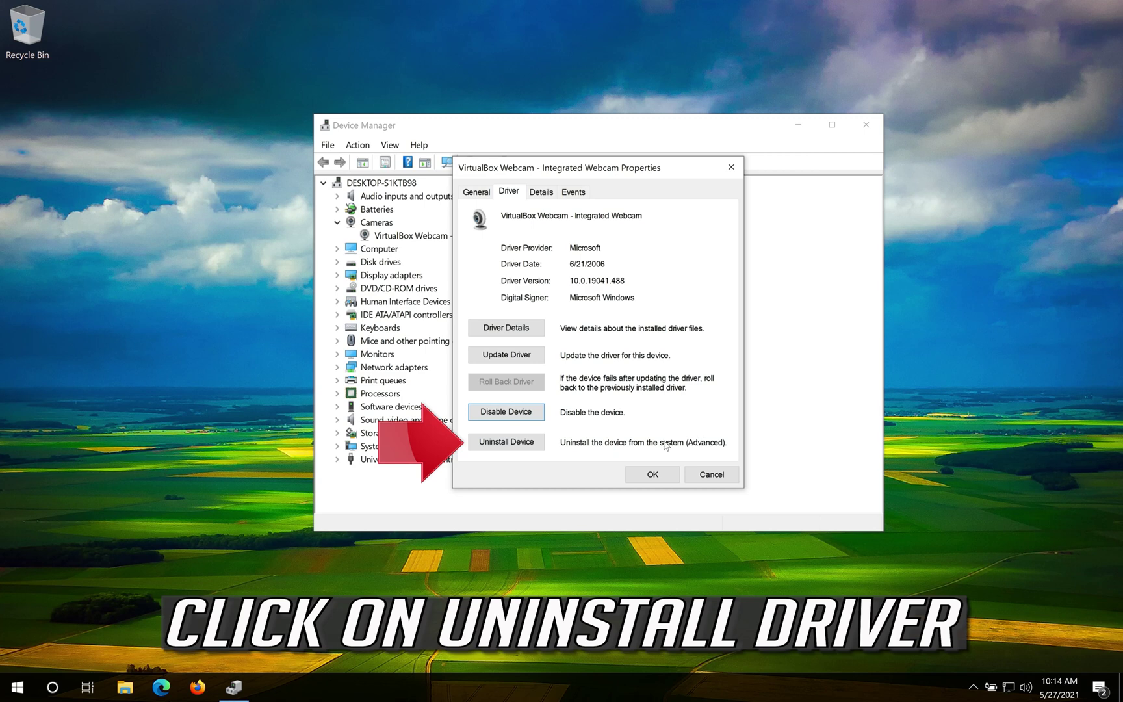
# Uninstall the webcam device, confirm, and close Device Manager
pyautogui.click(501, 443)
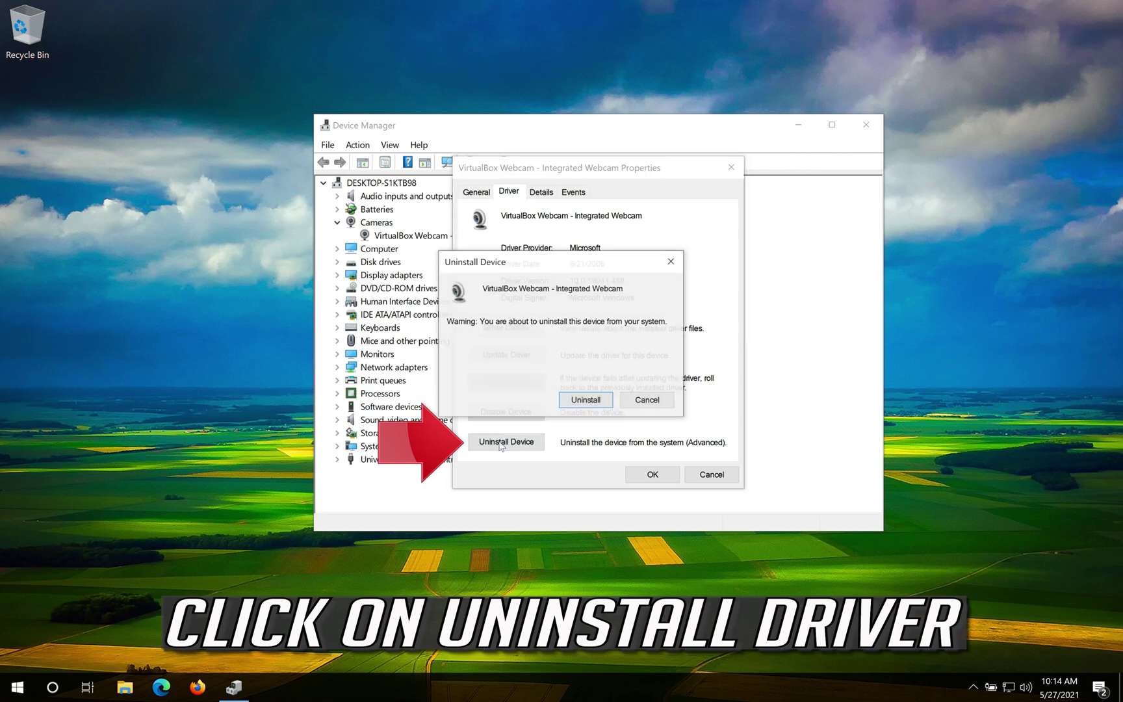
pyautogui.click(587, 401)
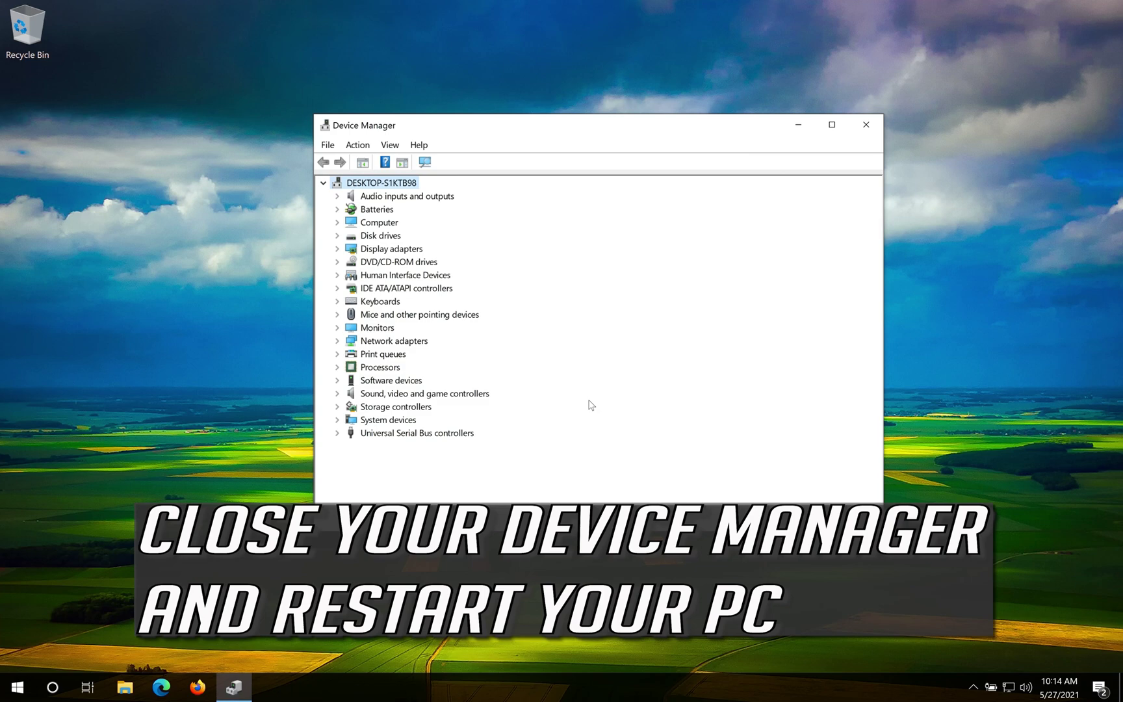
pyautogui.click(875, 123)
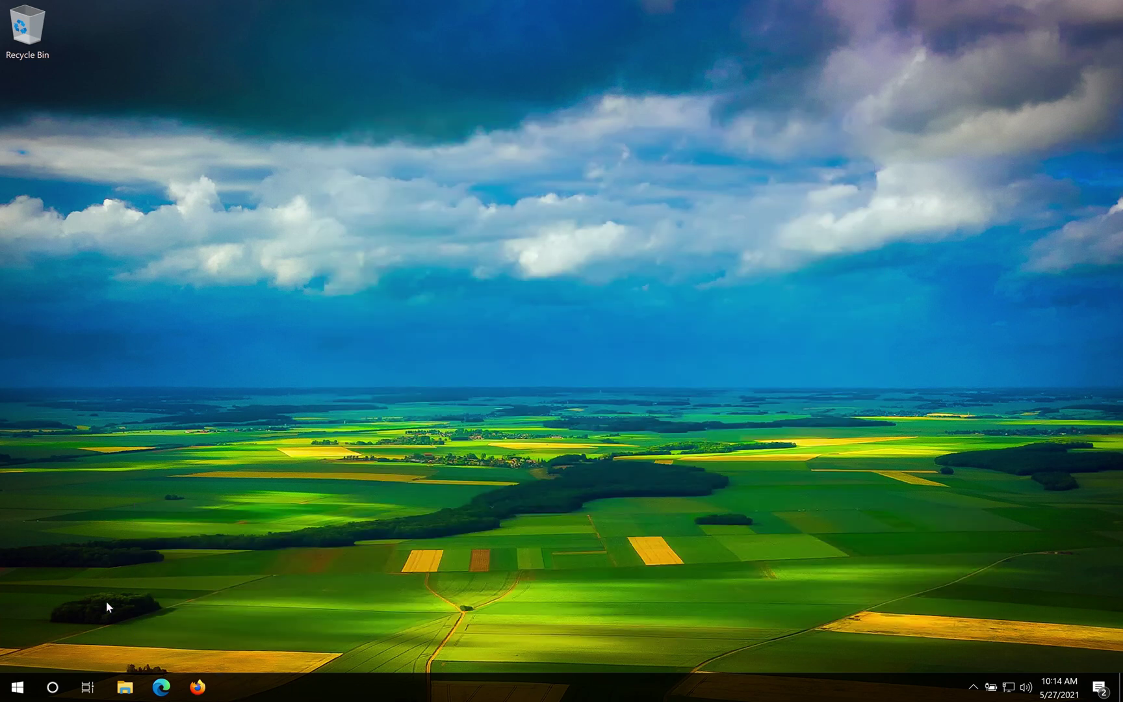
# Restart the PC from the Start menu's power options
pyautogui.click(17, 688)
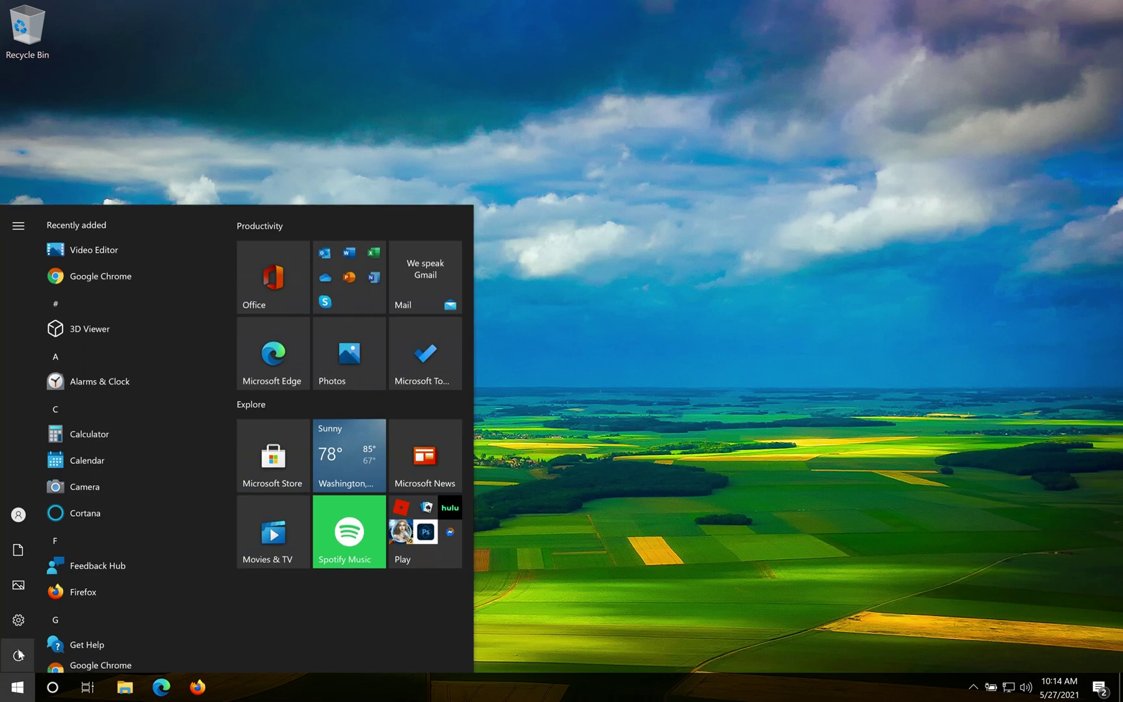
pyautogui.click(17, 655)
pyautogui.click(49, 621)
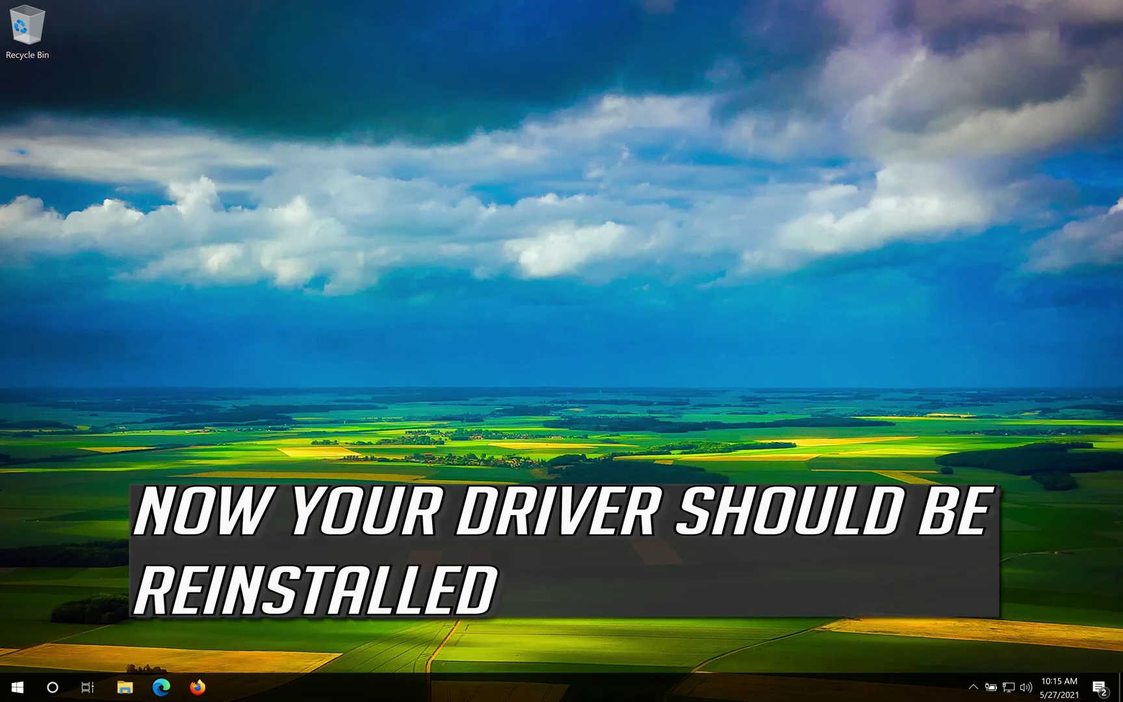
# Reopen Device Manager by searching 'device', center it, and expand Cameras to see the webcam
pyautogui.press('super')
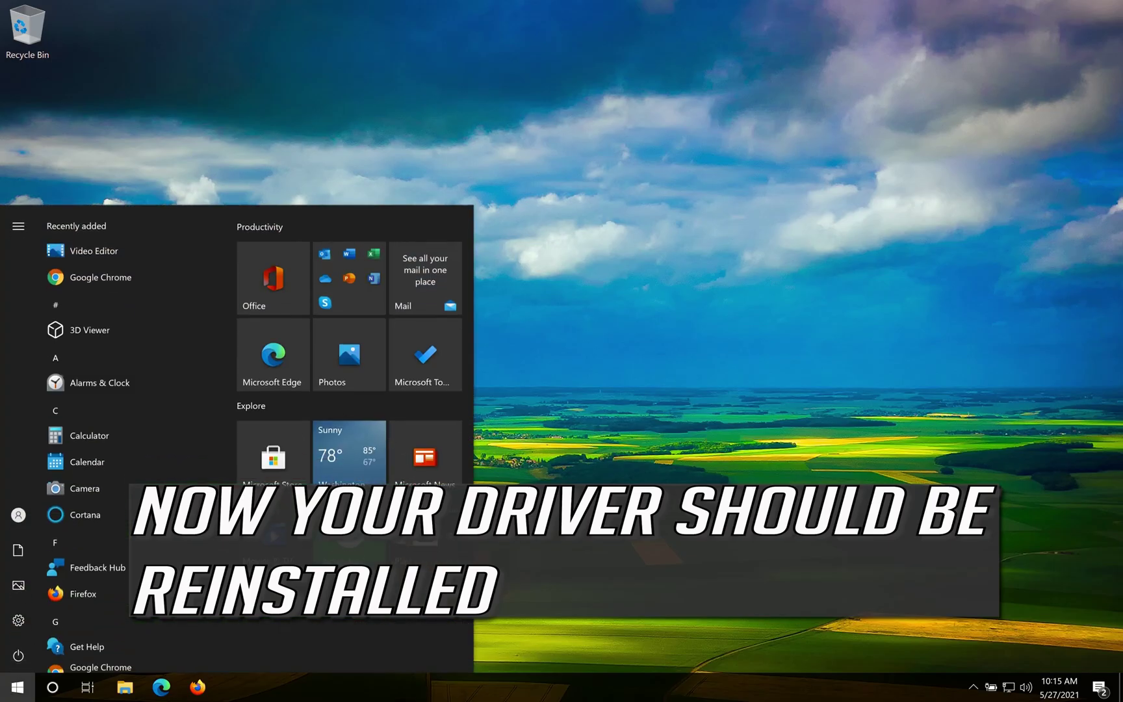
pyautogui.write('device')
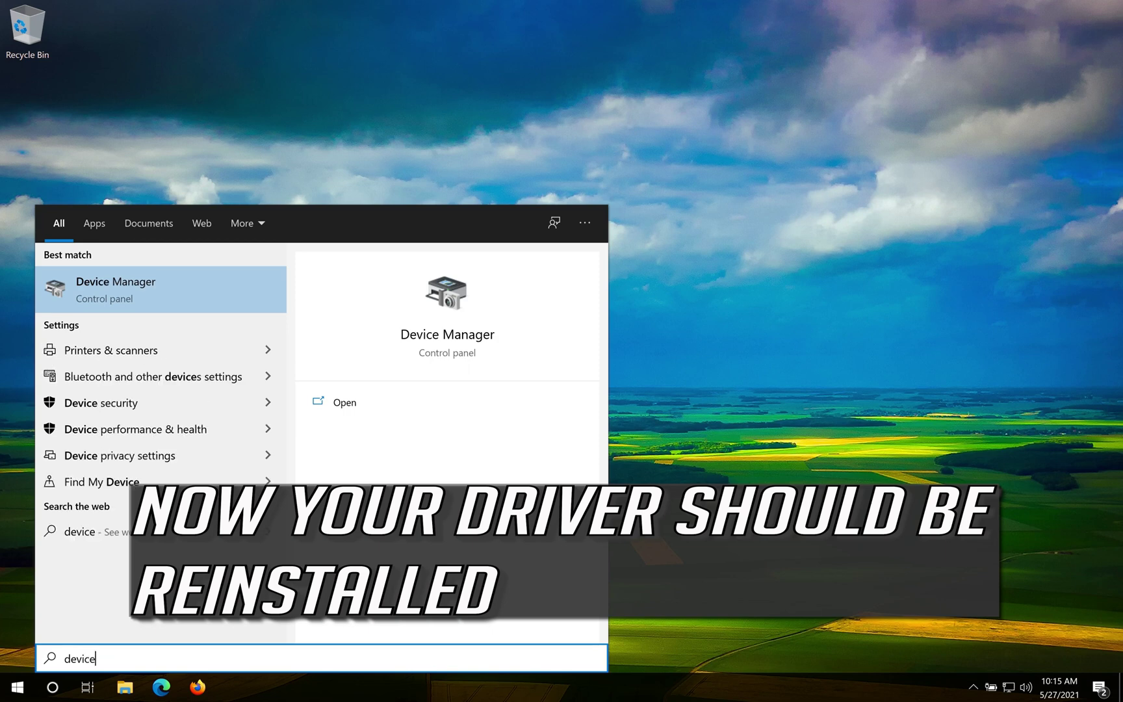
pyautogui.press('Return')
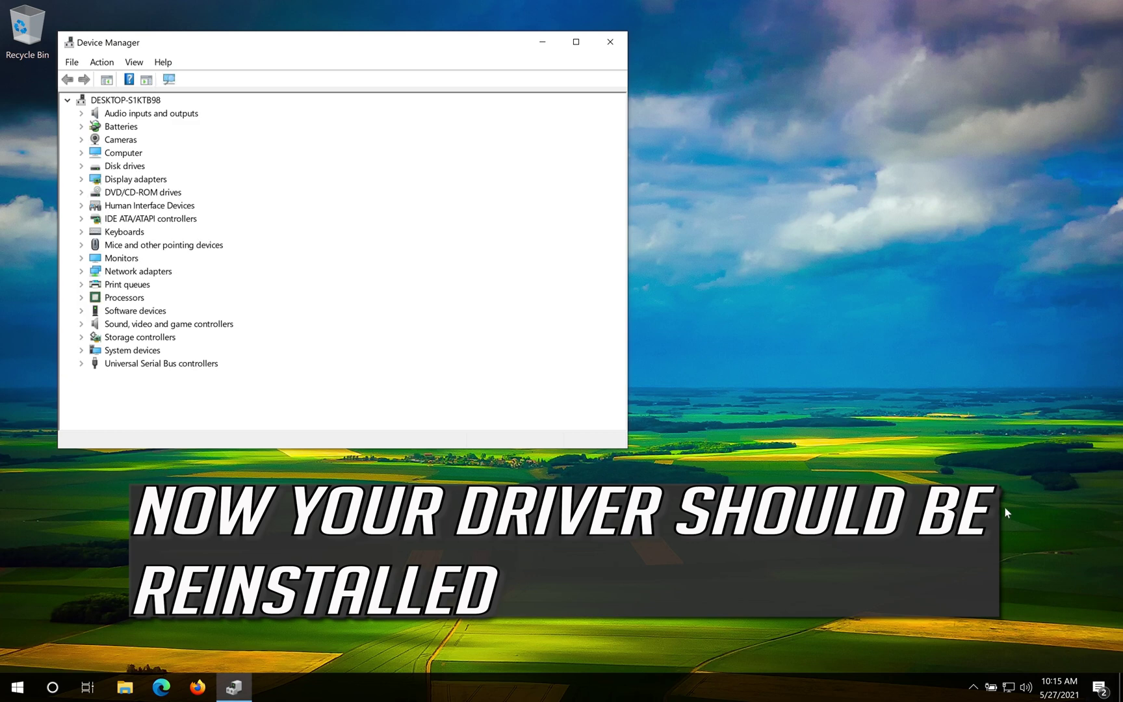
pyautogui.moveTo(387, 47); pyautogui.dragTo(707, 153)
pyautogui.click(401, 245)
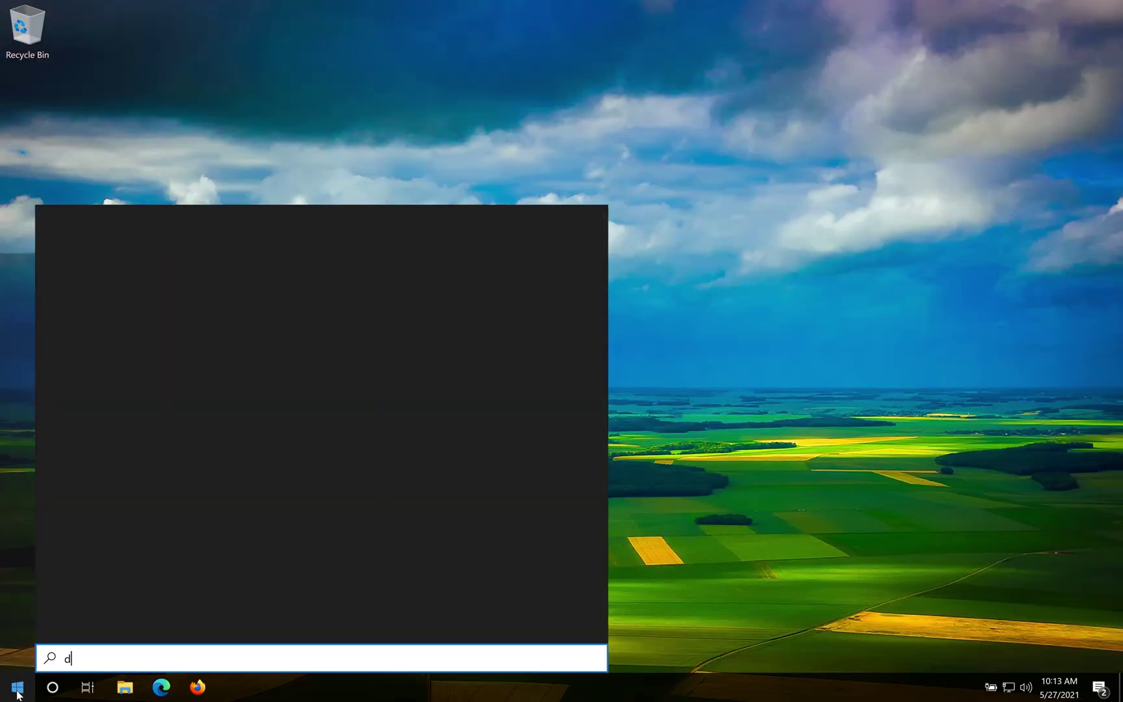
# Search for 'device manager', launch it, and centre its window on screen
pyautogui.write('evice')
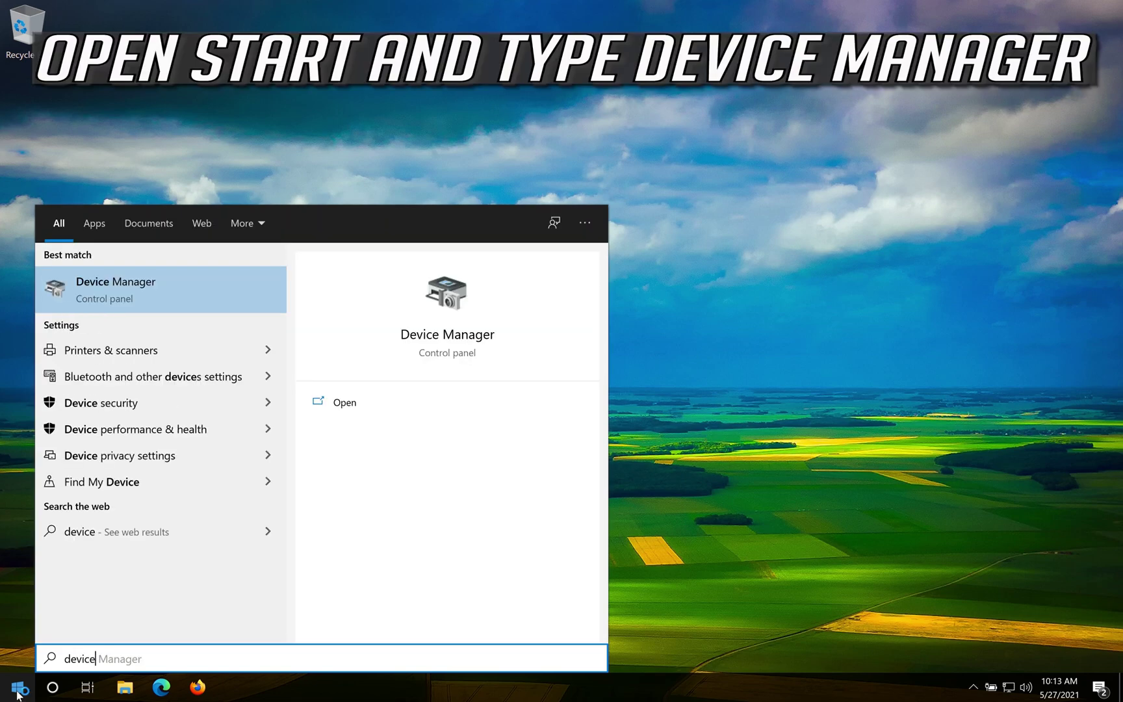
pyautogui.write(' manager')
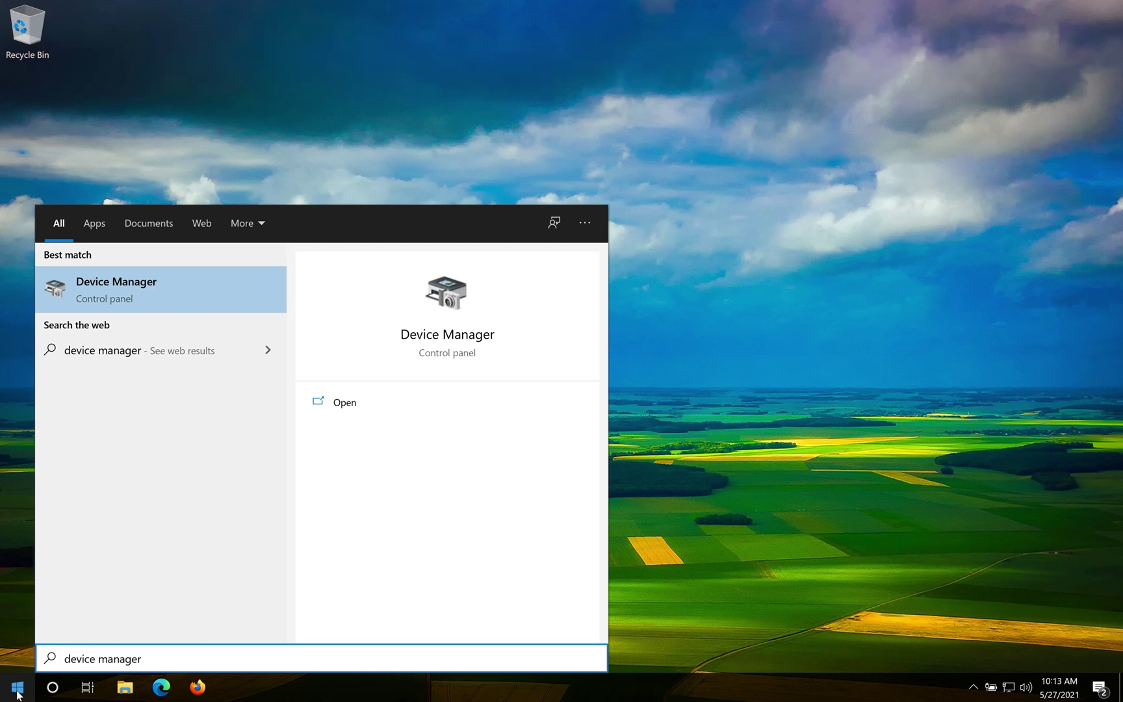
pyautogui.click(150, 286)
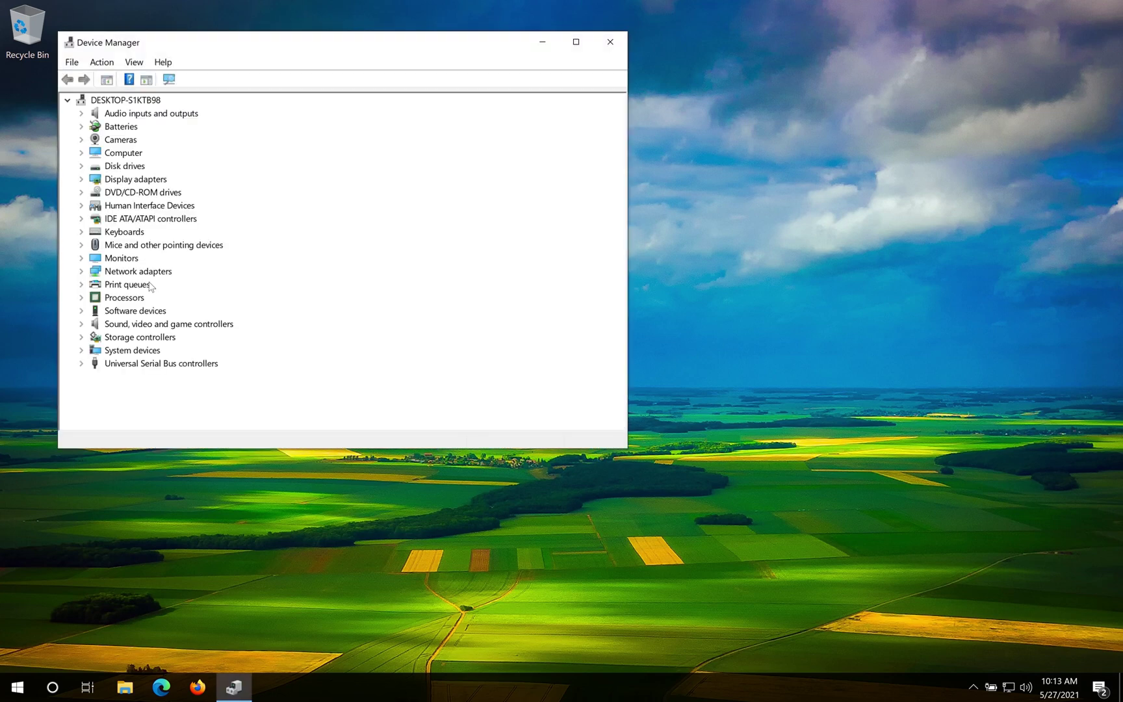
pyautogui.moveTo(251, 47); pyautogui.dragTo(506, 132)
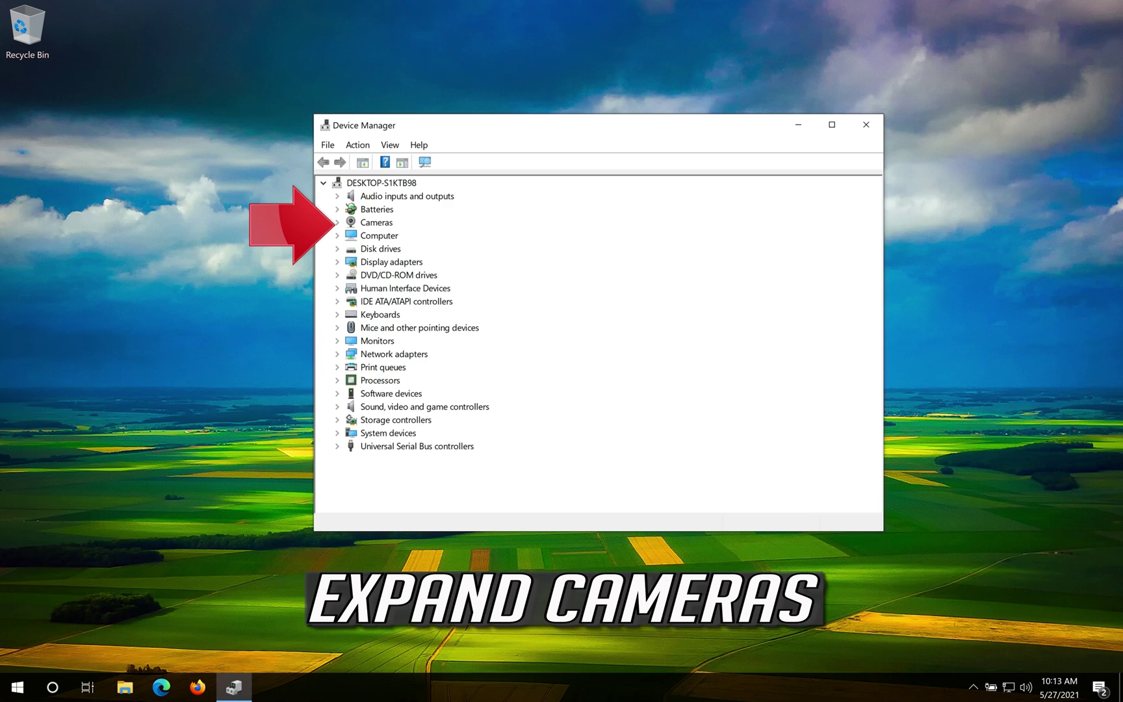
# Open the Driver tab of the VirtualBox Webcam's properties under Cameras
pyautogui.click(337, 223)
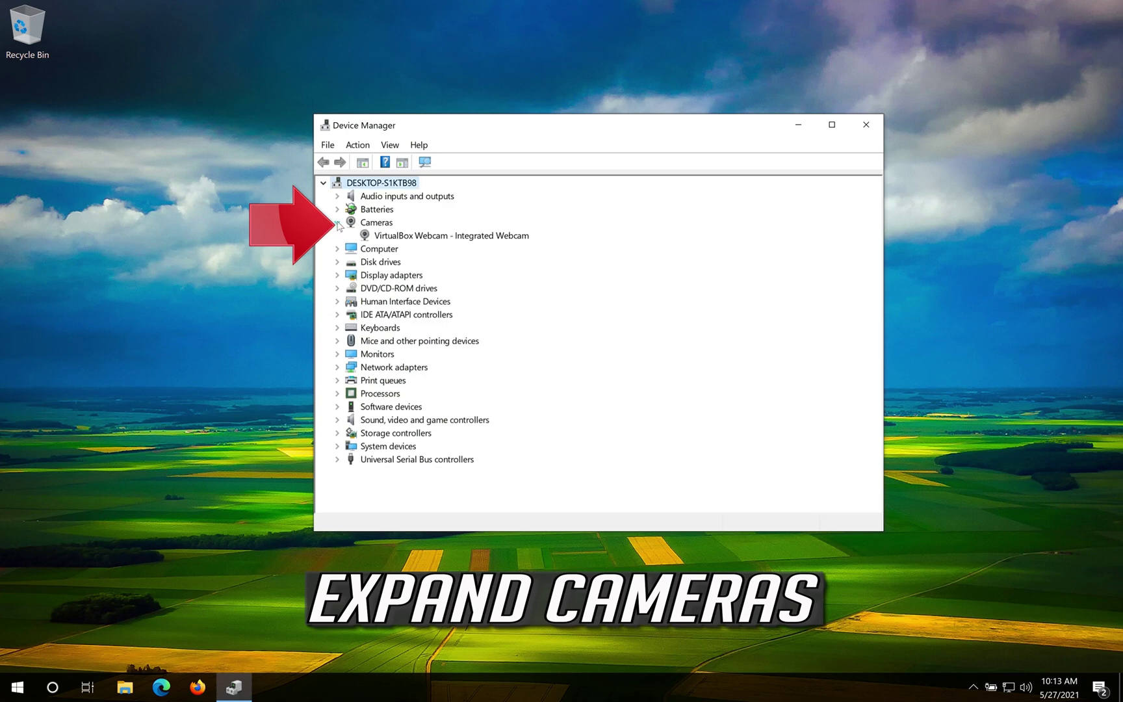
pyautogui.rightClick(403, 238)
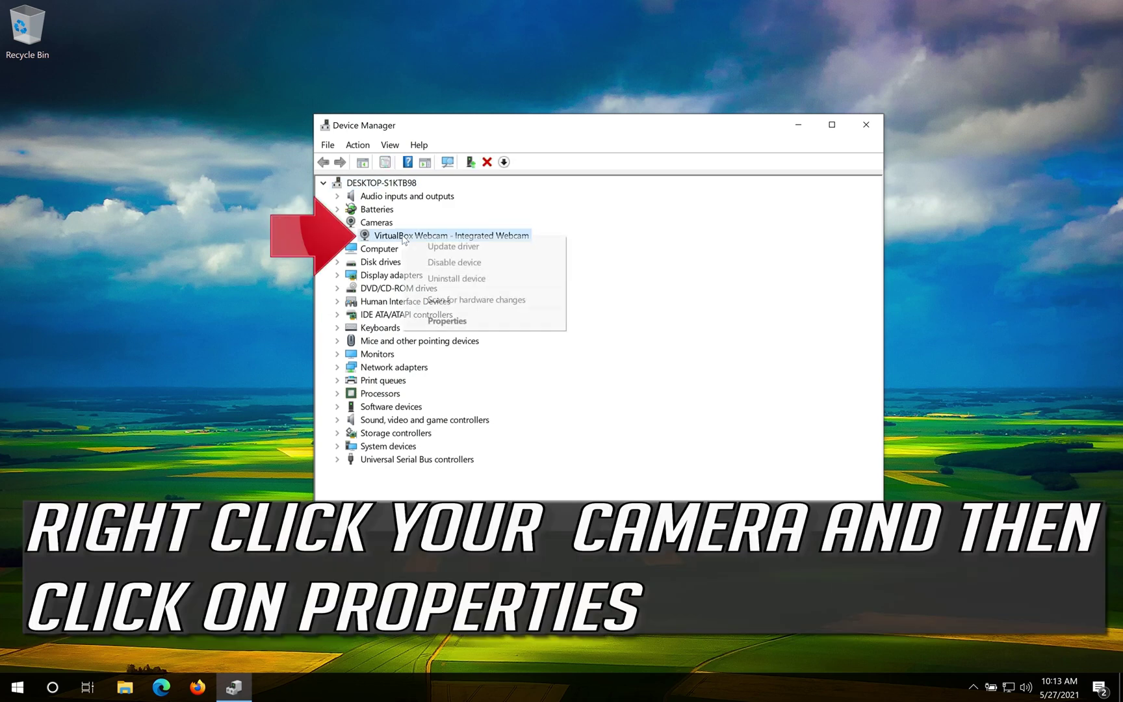
pyautogui.click(442, 321)
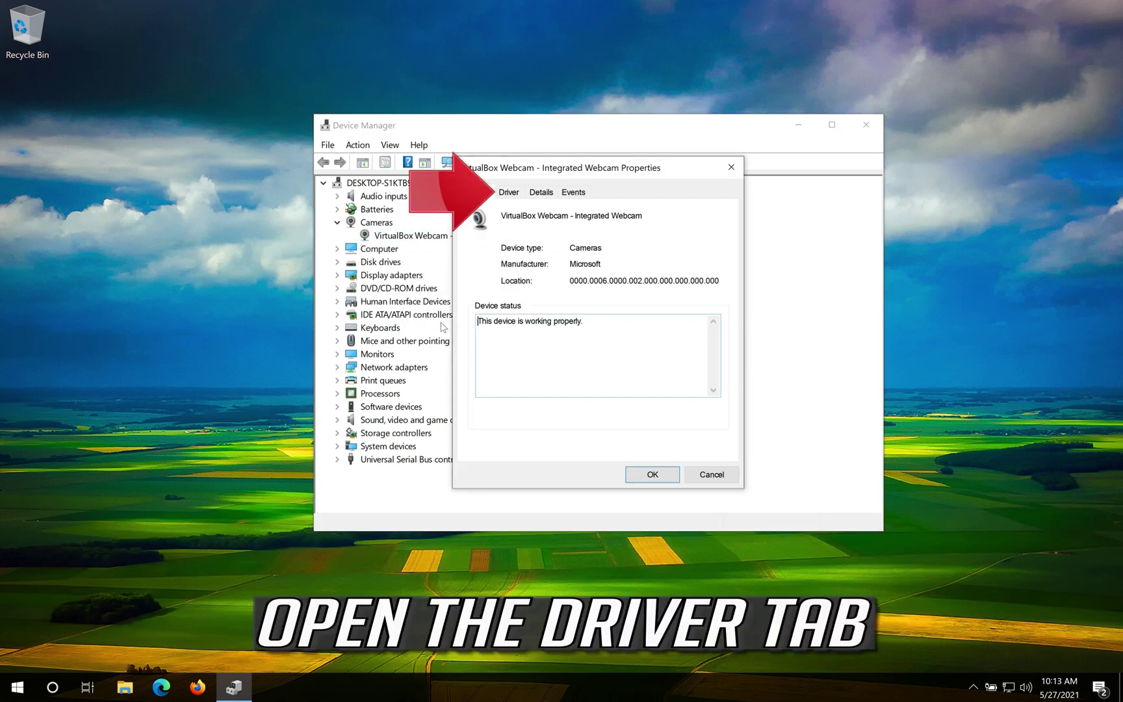
pyautogui.click(513, 194)
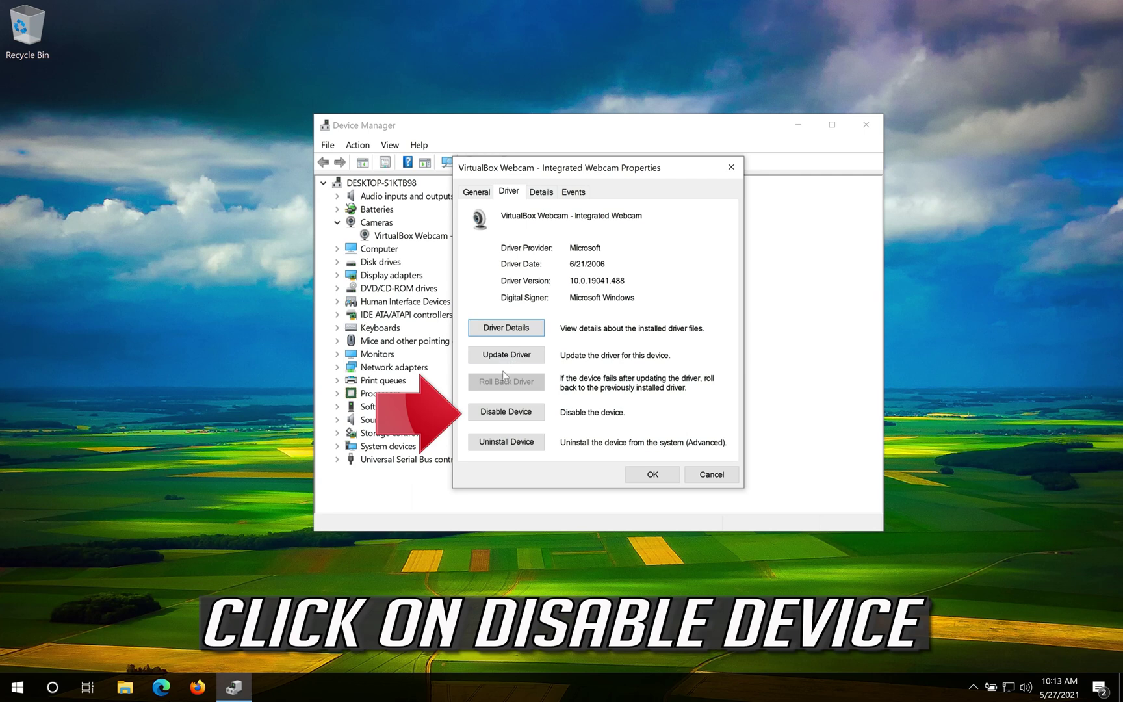
# Disable the VirtualBox Webcam, confirm with Yes, then enable it again
pyautogui.click(510, 416)
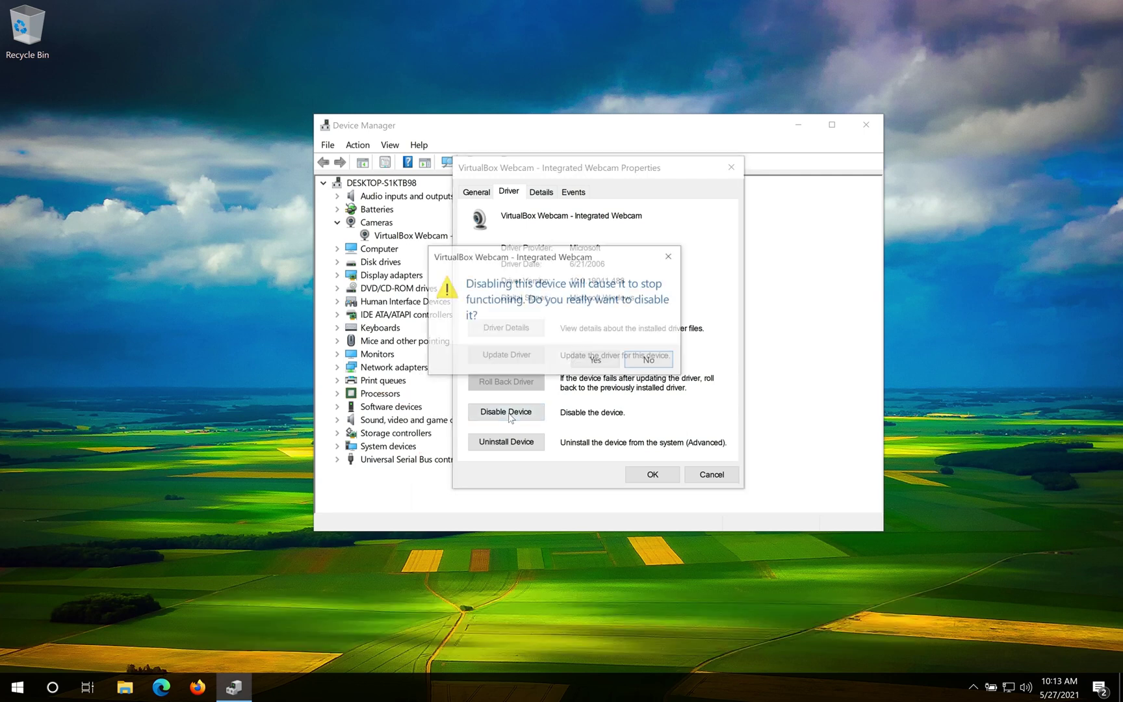
pyautogui.click(581, 361)
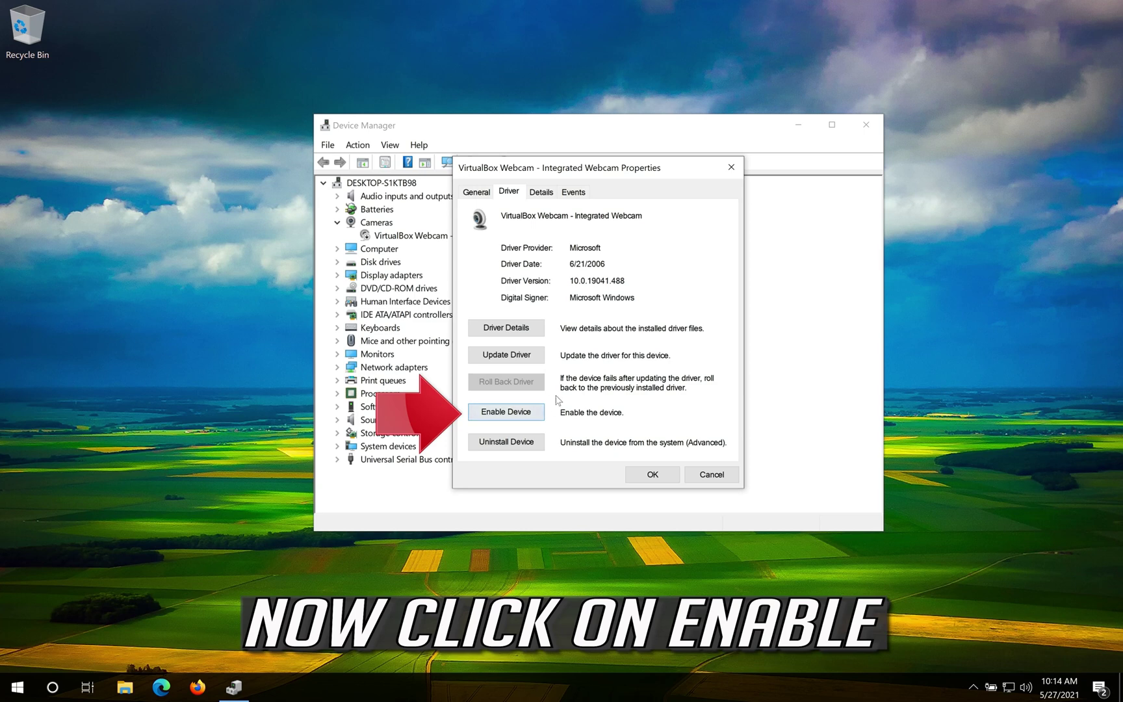
pyautogui.click(507, 412)
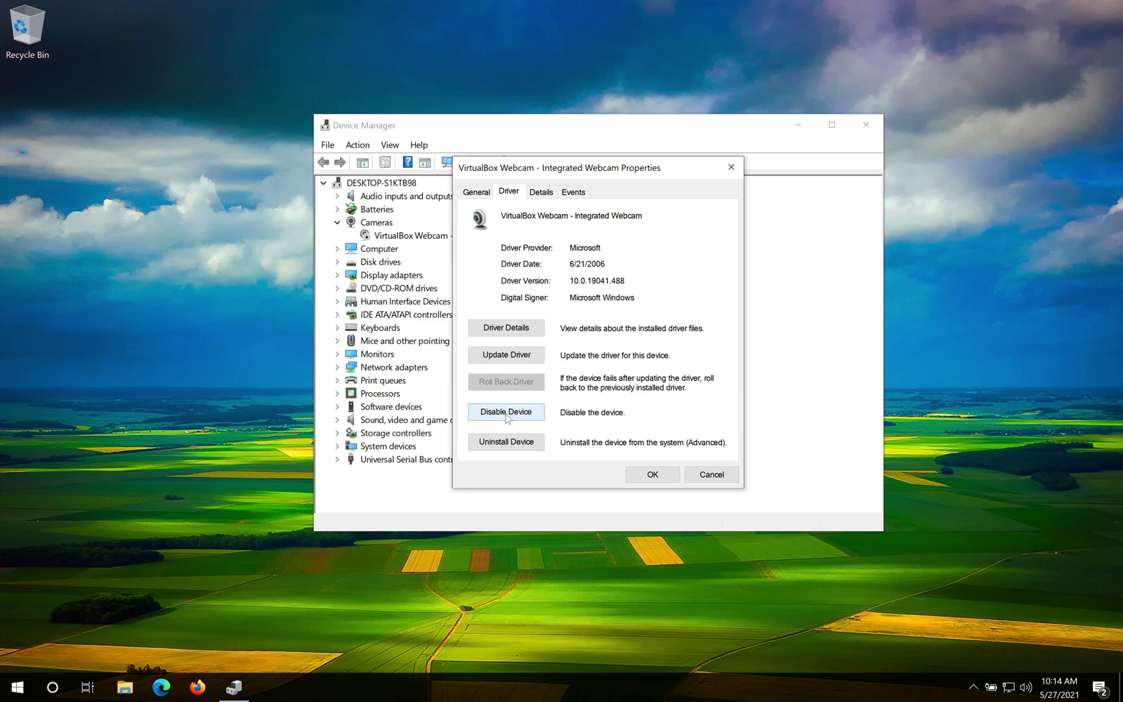